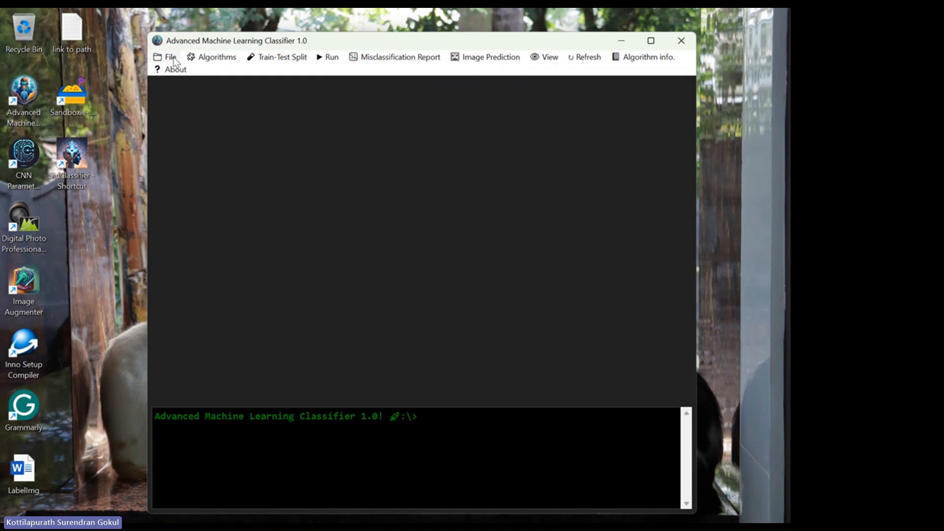
Switch to File Explorer and open the Betula pendula class folder inside the sample bark dataset.
{"action": "mouse_move", "coordinate": [556, 488]}
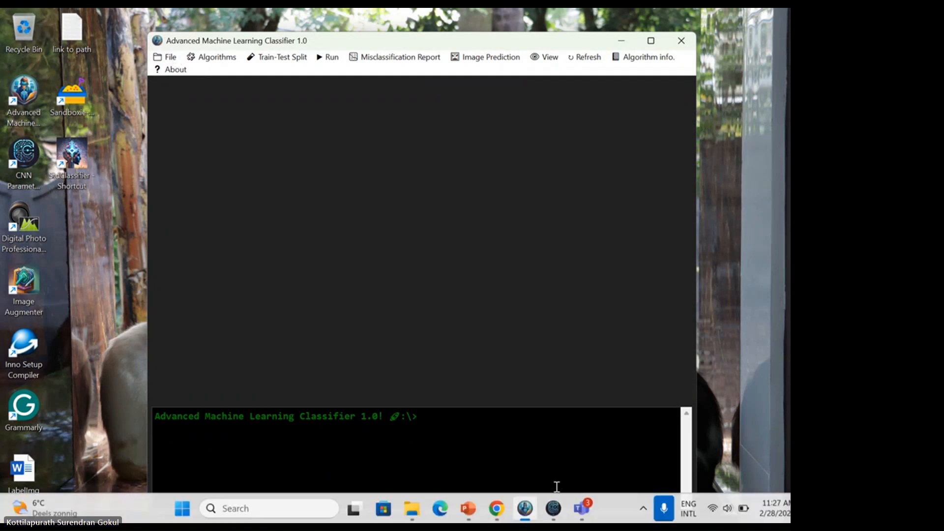
{"action": "left_click", "coordinate": [415, 512]}
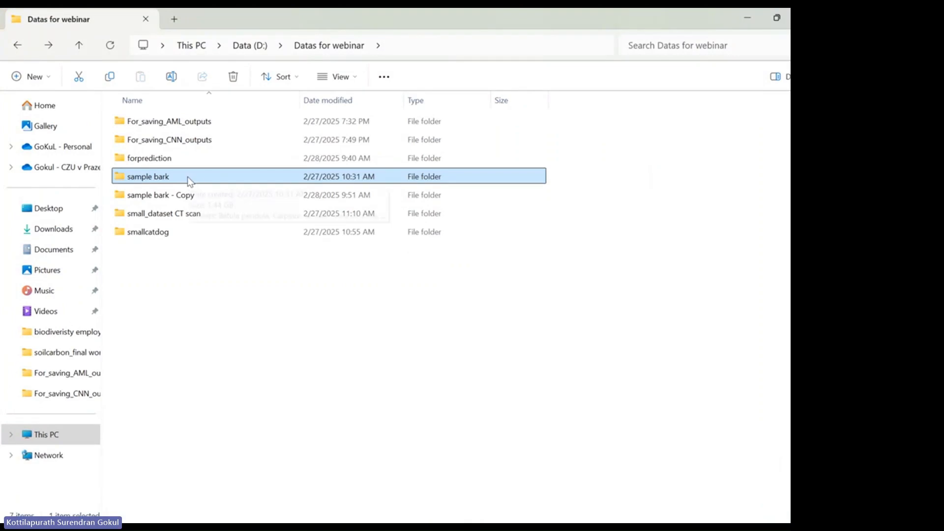
{"action": "mouse_move", "coordinate": [188, 180]}
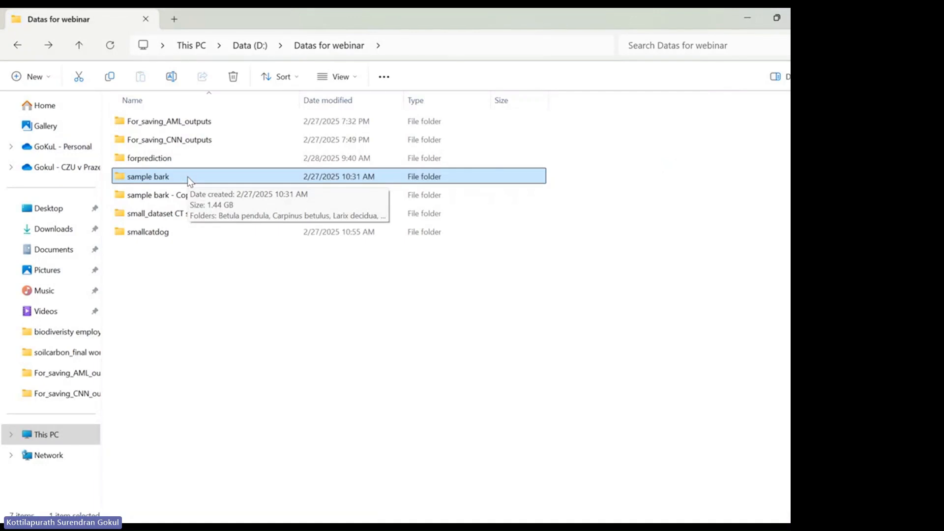
{"action": "double_click", "coordinate": [187, 176]}
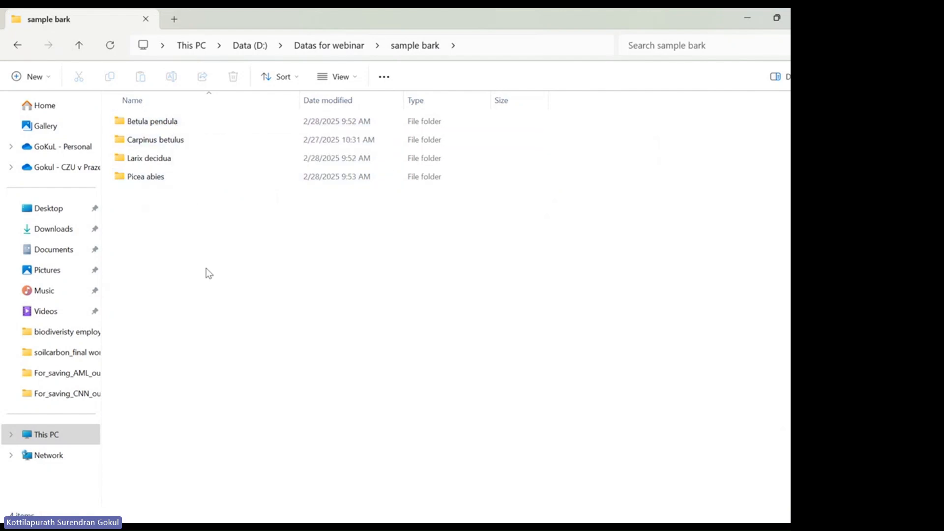
{"action": "left_click", "coordinate": [178, 121]}
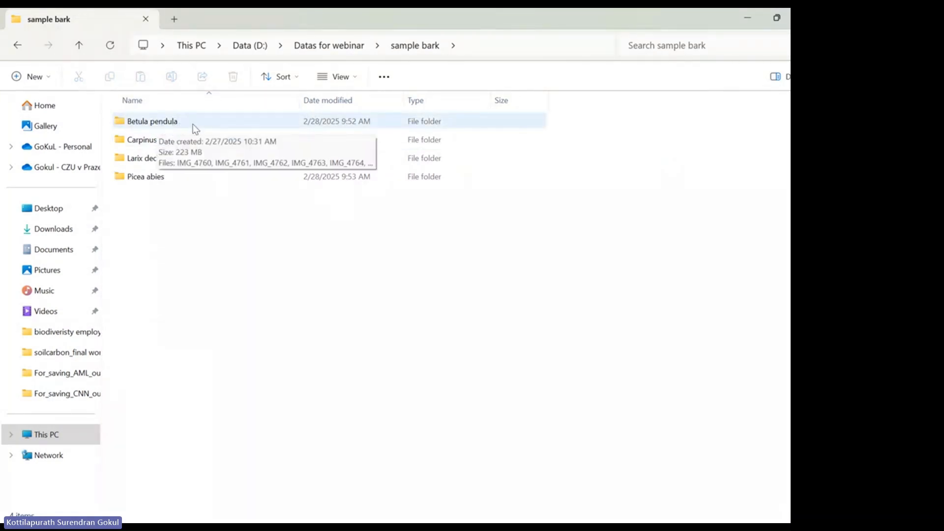
{"action": "double_click", "coordinate": [145, 126]}
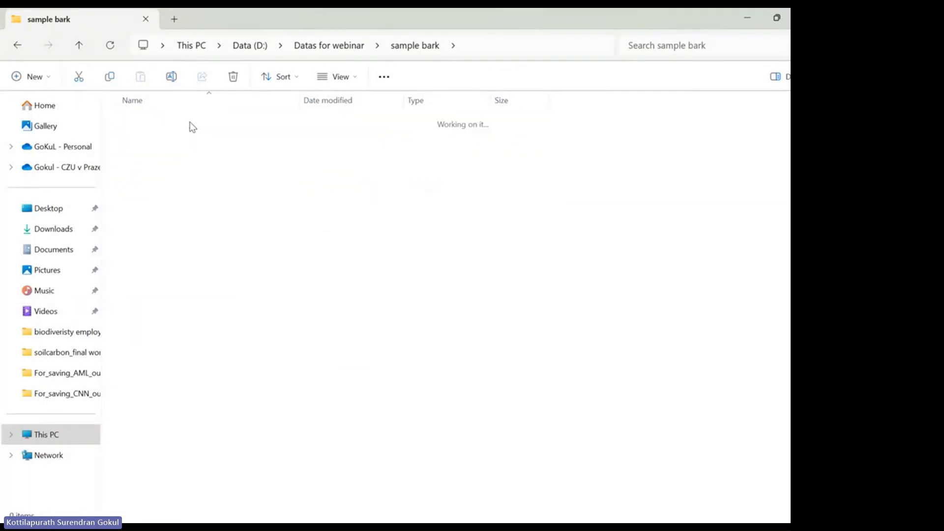
View bark photo IMG_4774 and the one following it, and return to the sample bark folder.
{"action": "left_click", "coordinate": [421, 197]}
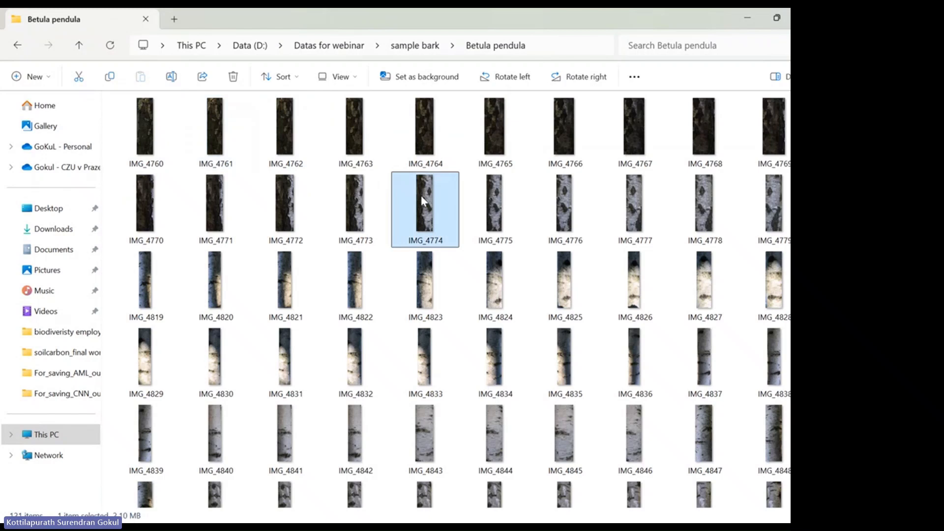
{"action": "double_click", "coordinate": [420, 197]}
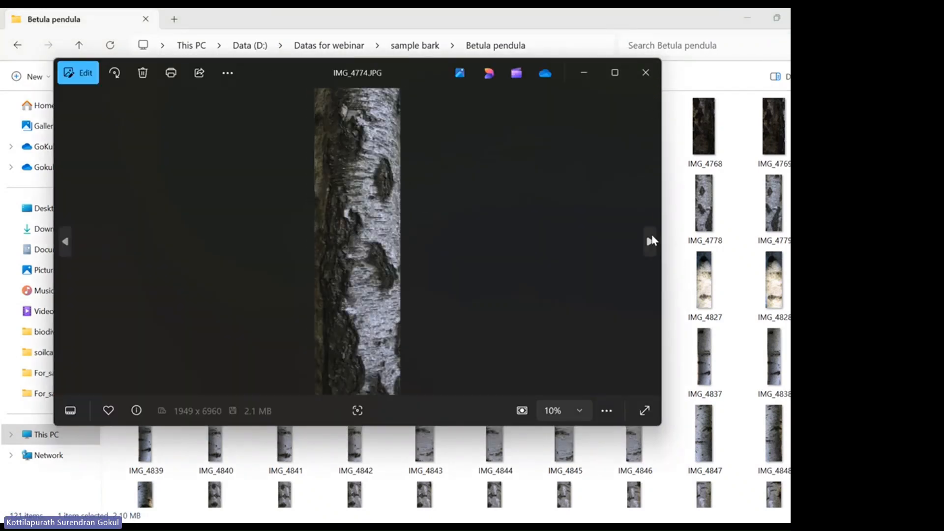
{"action": "left_click", "coordinate": [651, 241]}
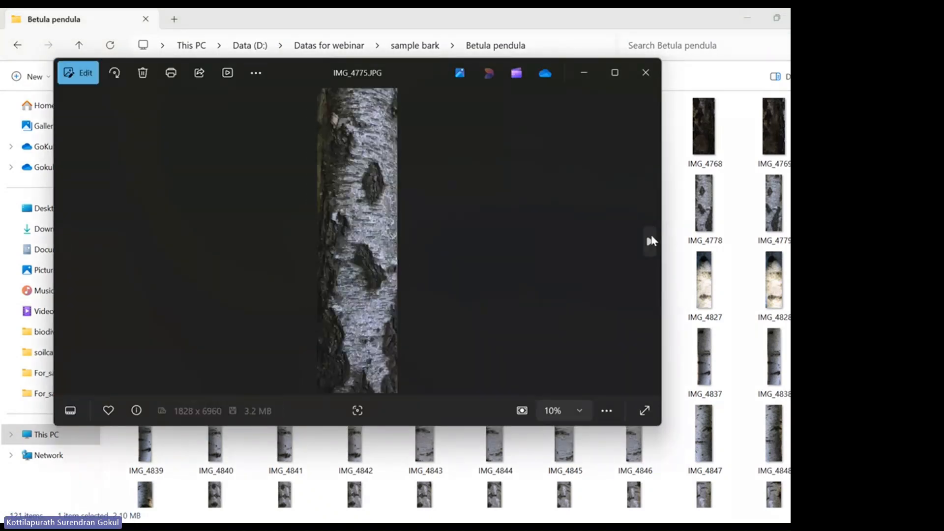
{"action": "left_click", "coordinate": [646, 73]}
{"action": "left_click", "coordinate": [17, 45]}
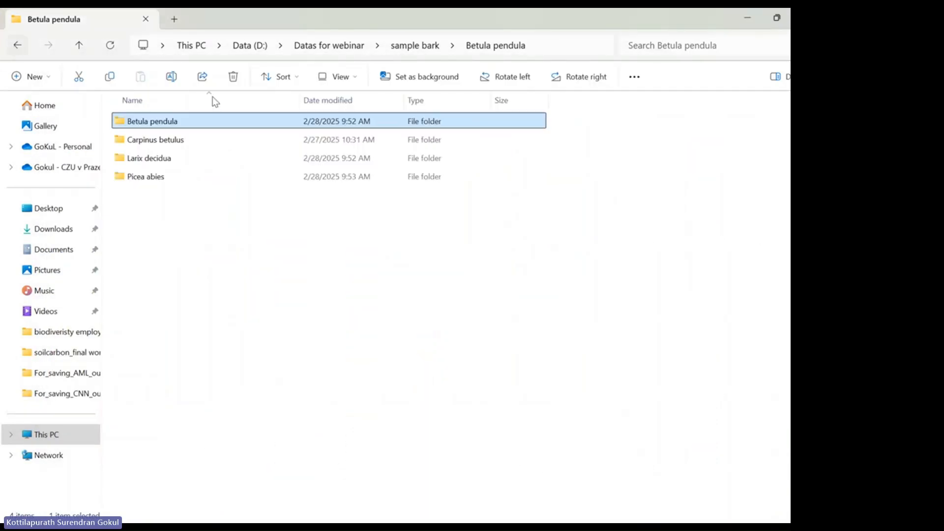
{"action": "left_click", "coordinate": [392, 301]}
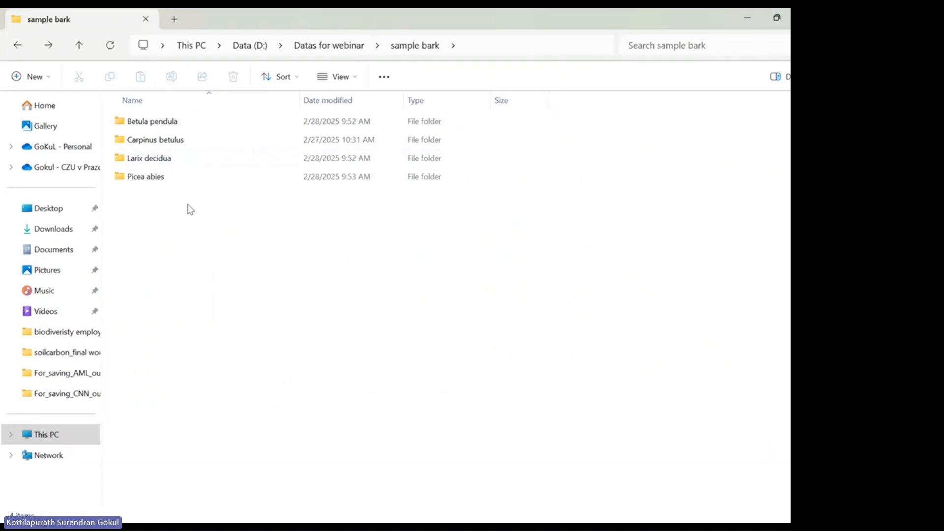
Look through the cat images in the smallcatdog dataset and return to the Datas for webinar folder.
{"action": "left_click", "coordinate": [320, 47]}
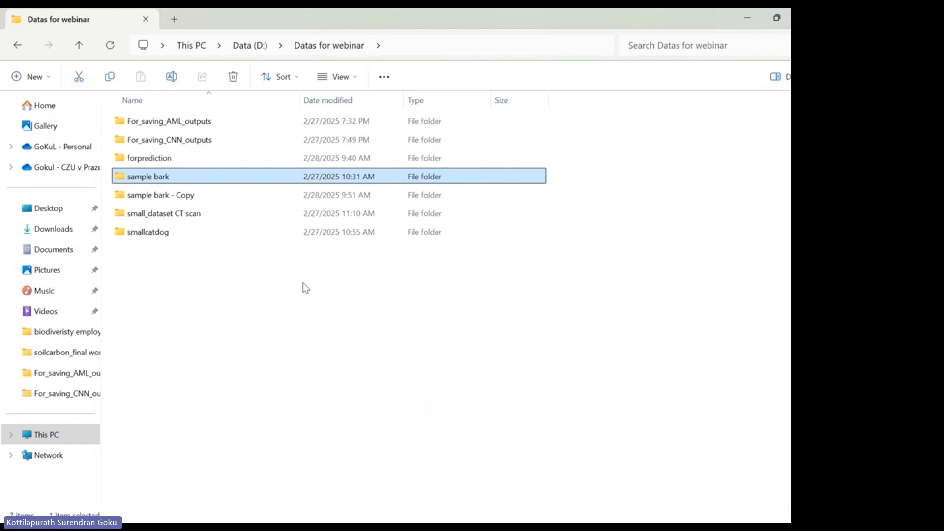
{"action": "double_click", "coordinate": [167, 232]}
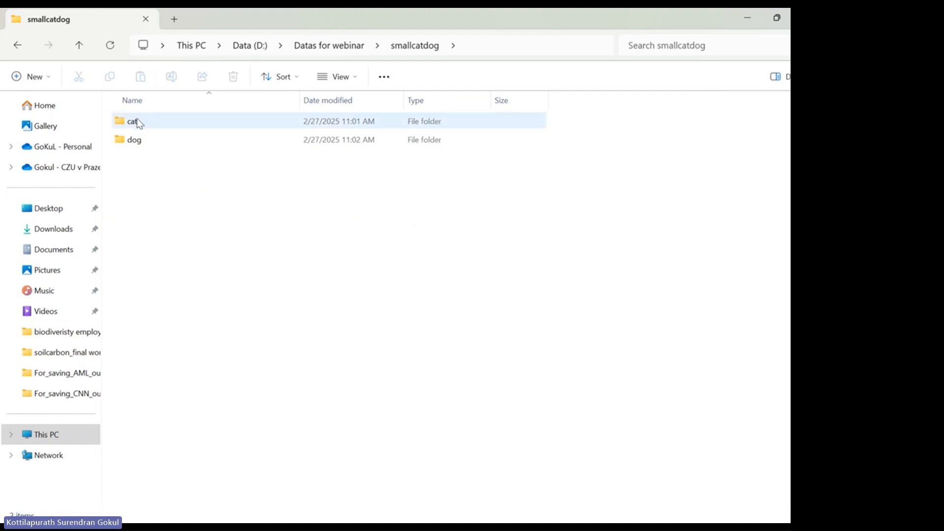
{"action": "double_click", "coordinate": [157, 122]}
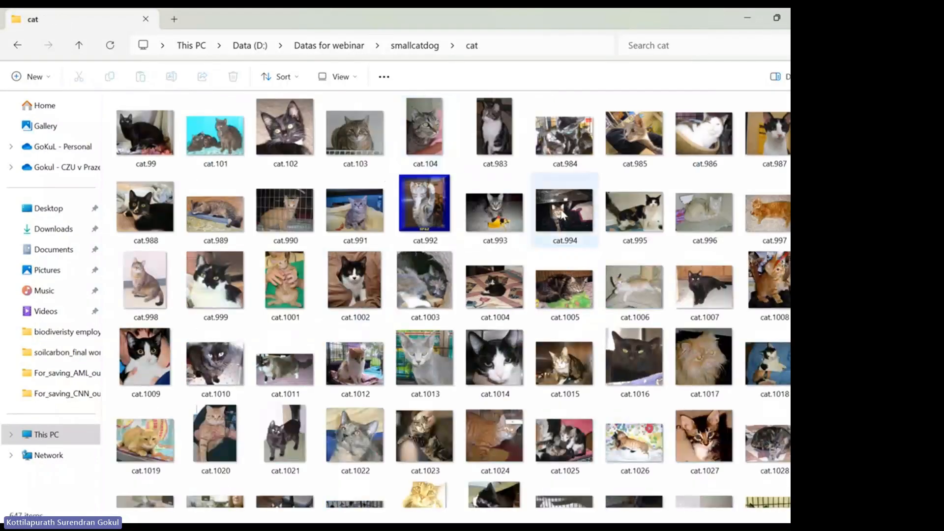
{"action": "left_click", "coordinate": [17, 46]}
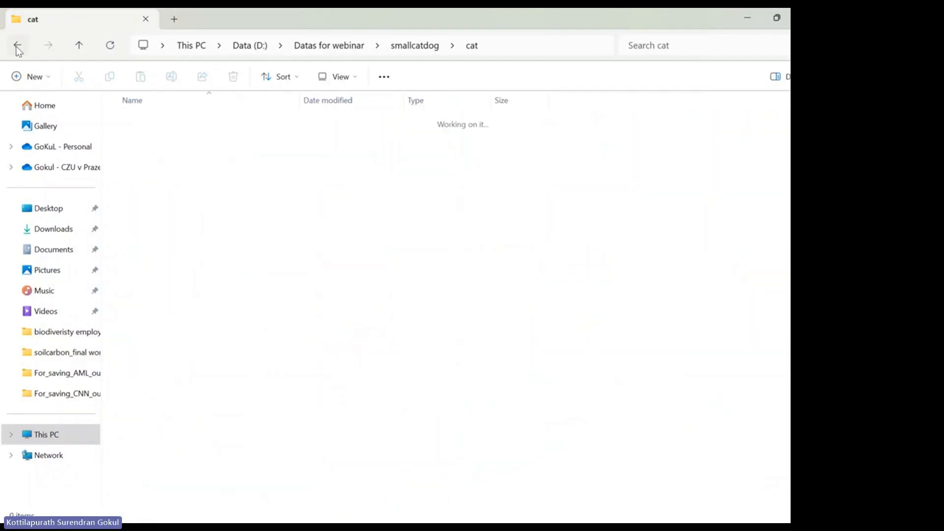
{"action": "left_click", "coordinate": [317, 45]}
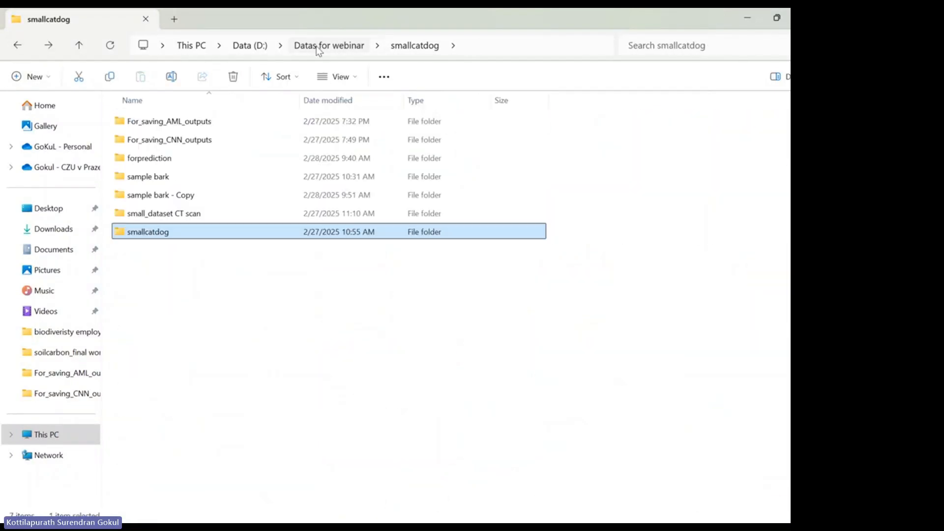
{"action": "left_click", "coordinate": [263, 389]}
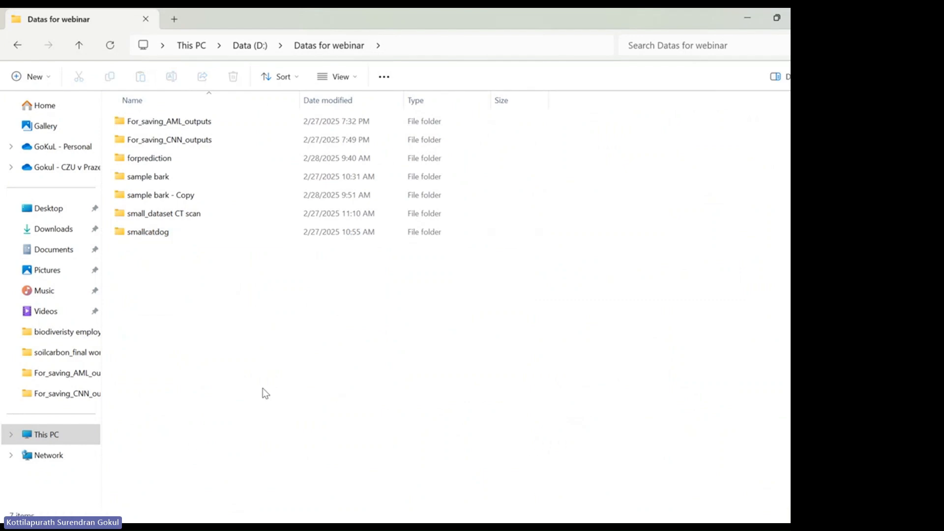
Switch back to Advanced Machine Learning Classifier and load the sample bark folder from Datas for webinar as the data.
{"action": "left_click", "coordinate": [744, 14]}
{"action": "left_click", "coordinate": [167, 57]}
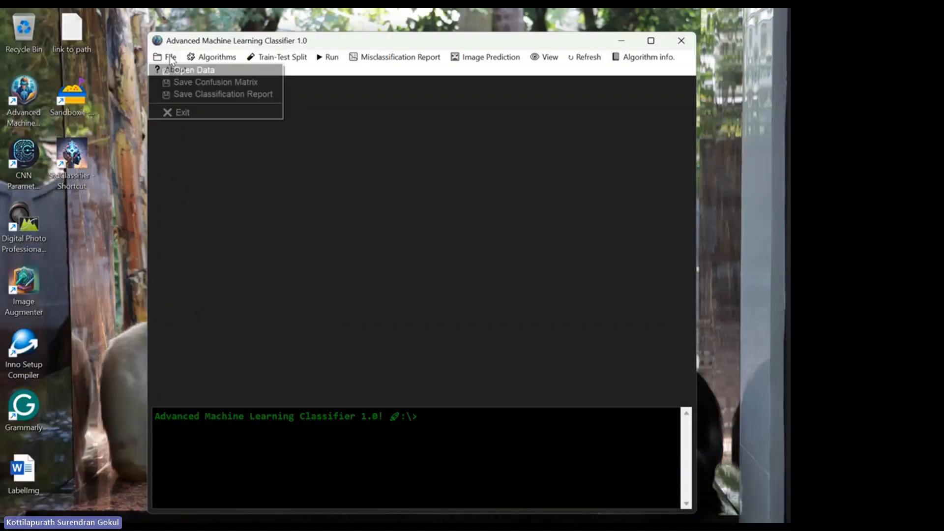
{"action": "left_click", "coordinate": [193, 72]}
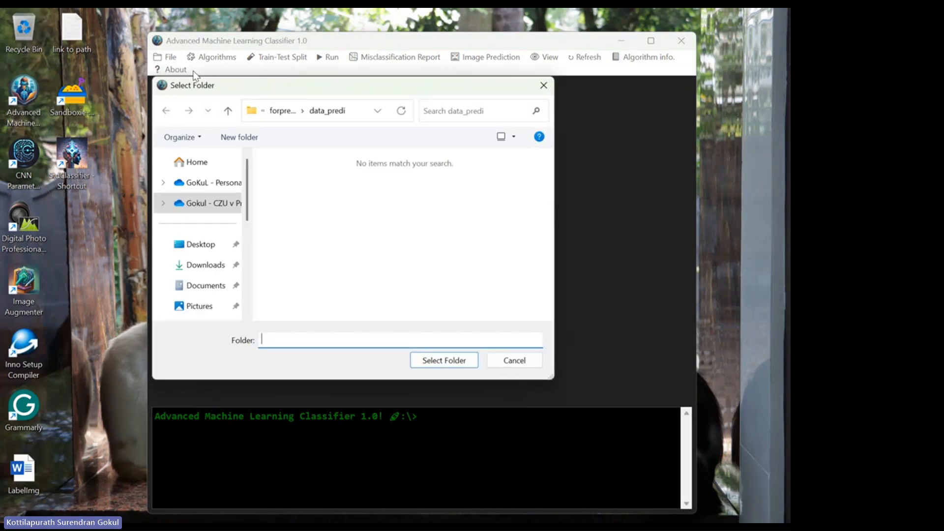
{"action": "left_click", "coordinate": [269, 113]}
{"action": "mouse_move", "coordinate": [272, 116]}
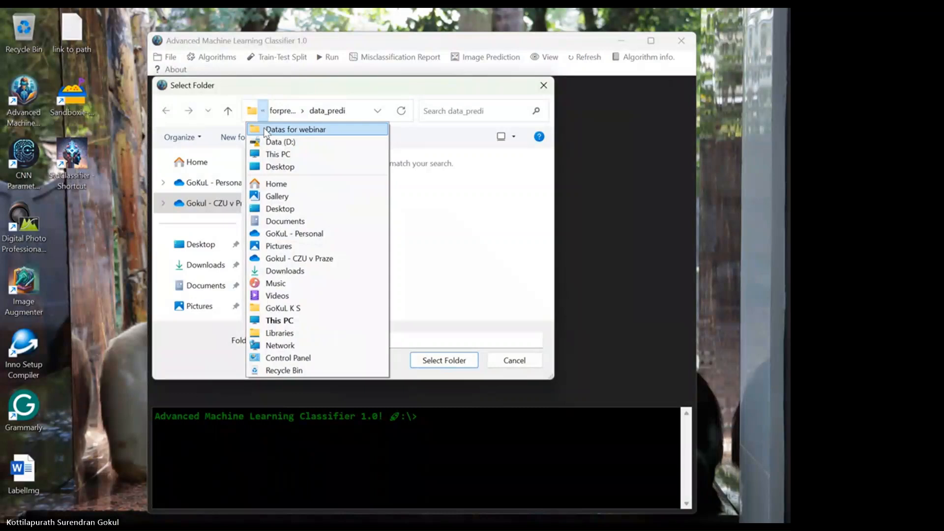
{"action": "left_click", "coordinate": [264, 129]}
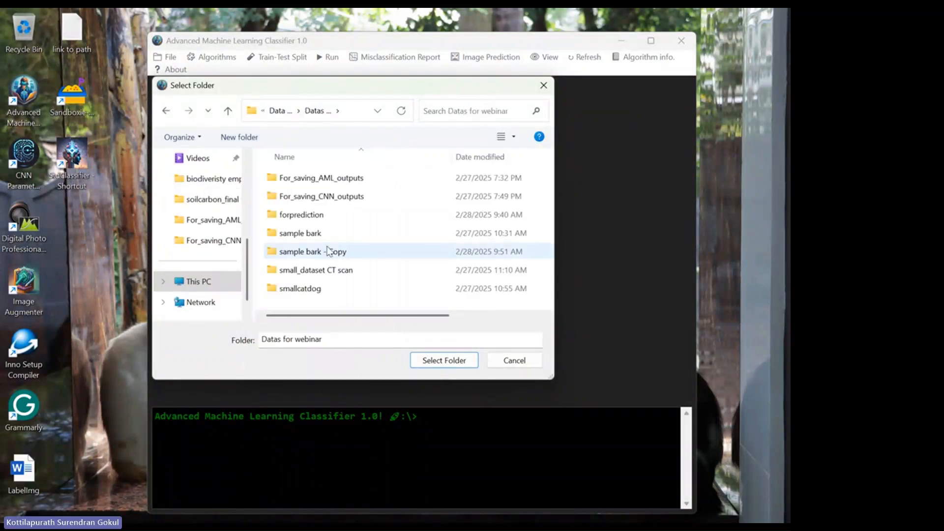
{"action": "left_click", "coordinate": [320, 236]}
{"action": "double_click", "coordinate": [321, 236]}
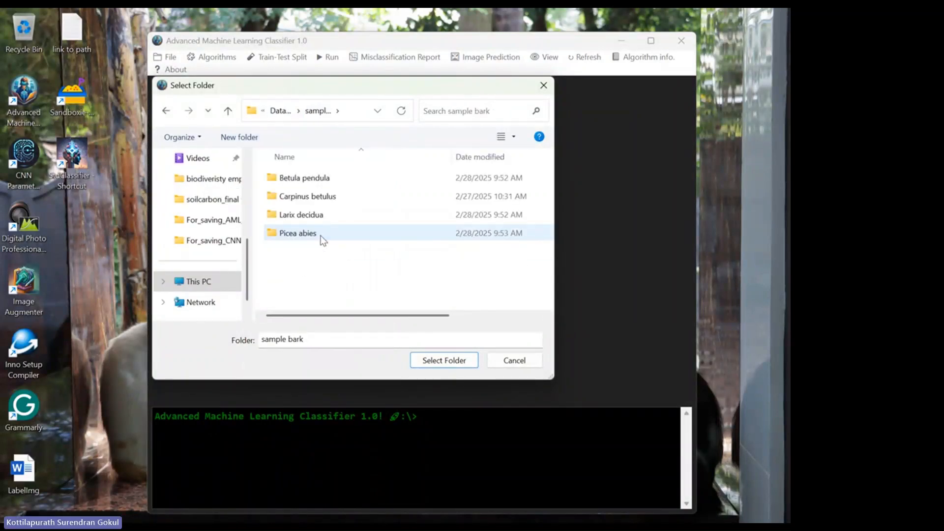
{"action": "left_click", "coordinate": [445, 361]}
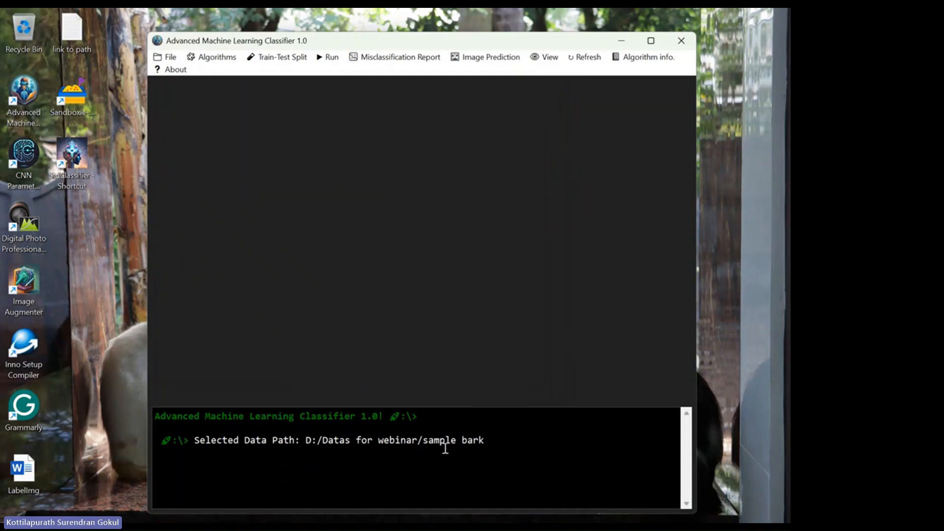
Highlight the selected data path in the console and choose Random Forest as the classification algorithm.
{"action": "left_click_drag", "start_coordinate": [331, 42], "coordinate": [326, 38]}
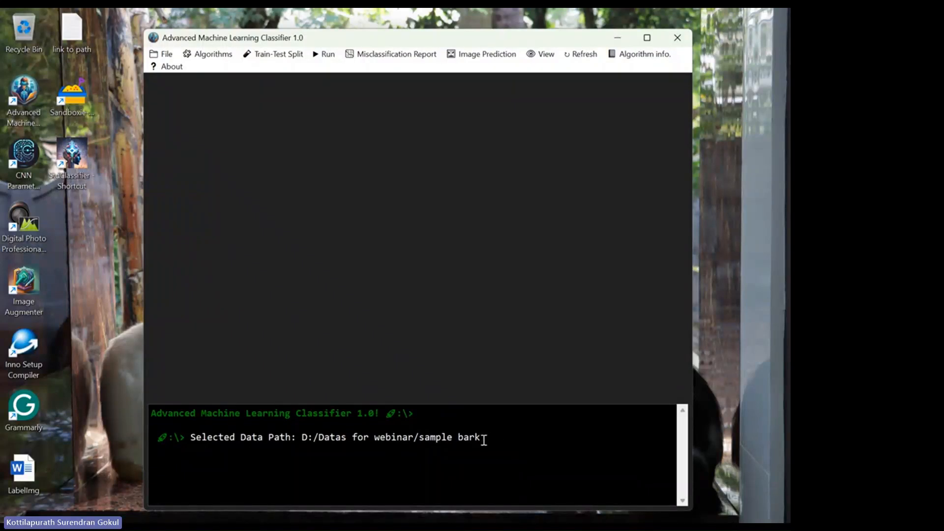
{"action": "left_click_drag", "start_coordinate": [493, 436], "coordinate": [244, 432]}
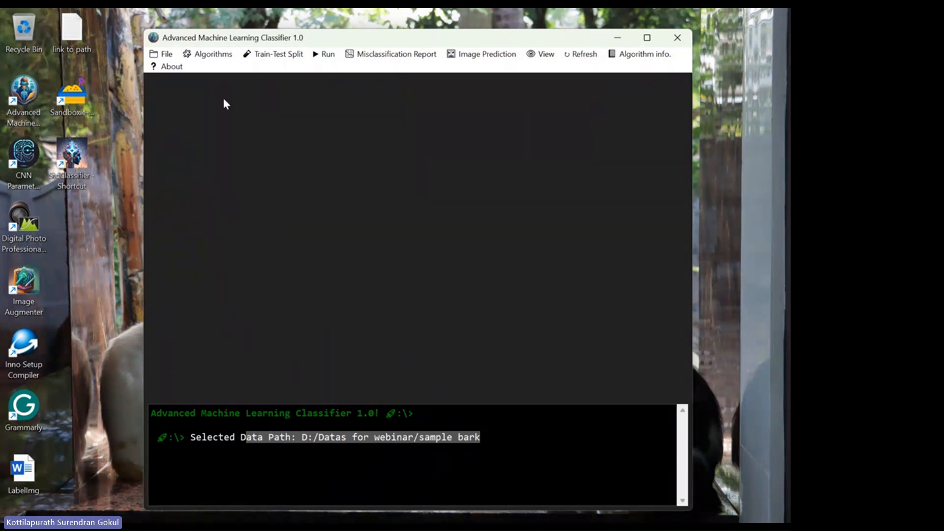
{"action": "left_click", "coordinate": [205, 55]}
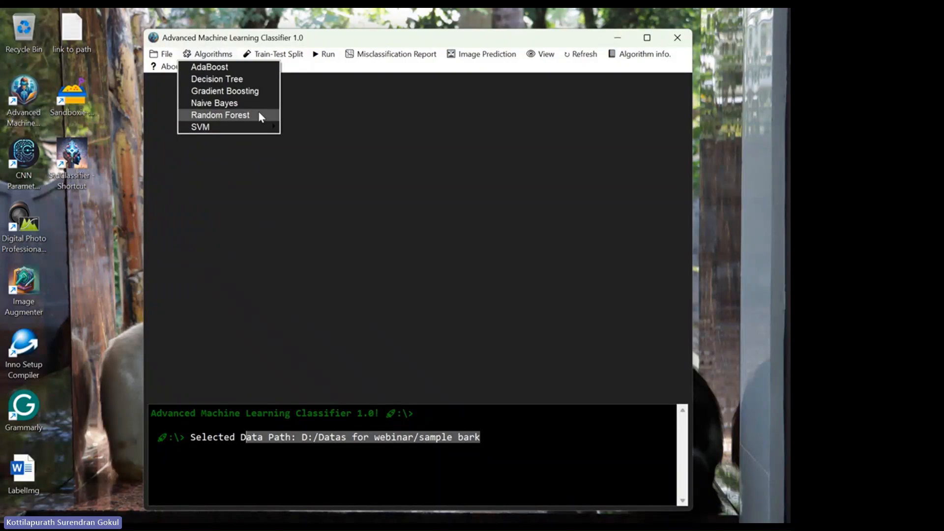
{"action": "left_click", "coordinate": [259, 116]}
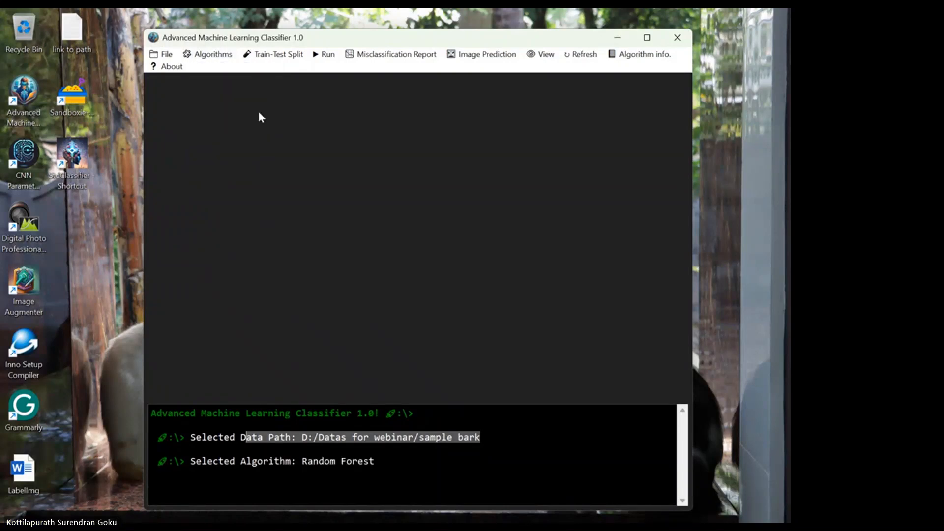
Set the train-test split to a train size of 0.8 and a test size of 0.2.
{"action": "left_click", "coordinate": [279, 55]}
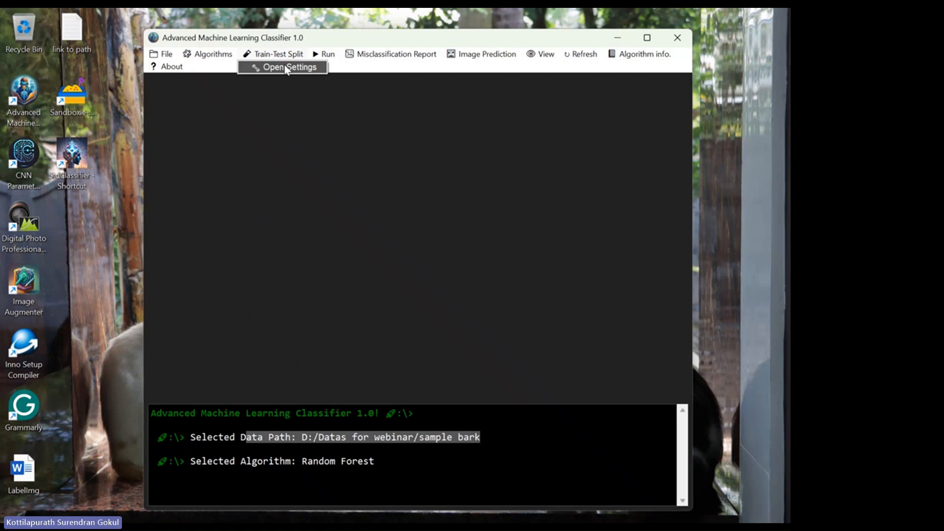
{"action": "left_click", "coordinate": [288, 68]}
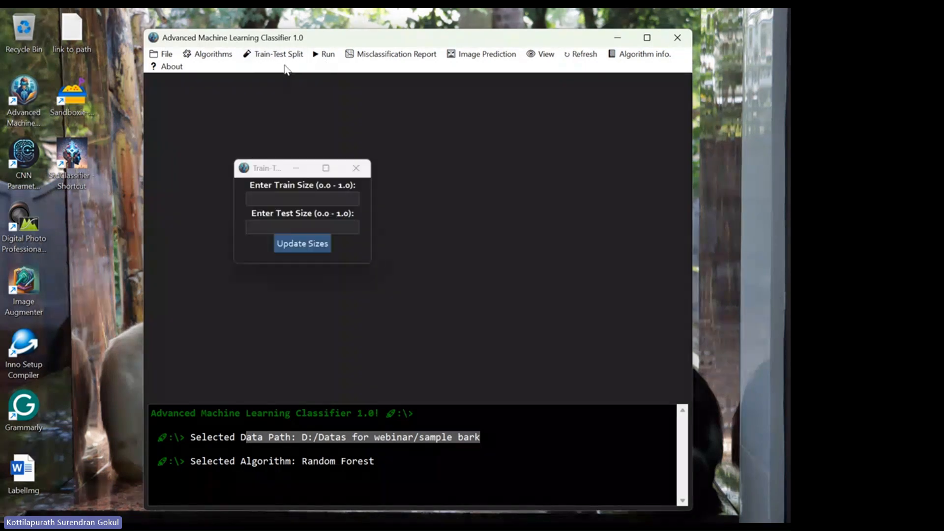
{"action": "left_click", "coordinate": [308, 201]}
{"action": "left_click_drag", "start_coordinate": [263, 173], "coordinate": [277, 146]}
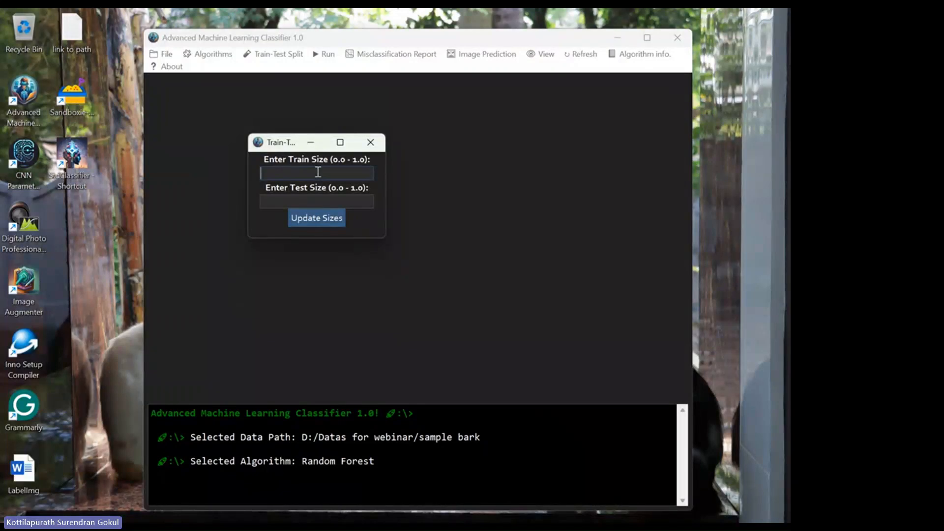
{"action": "type", "text": "0"}
{"action": "type", "text": ".8"}
{"action": "type", "text": "6"}
{"action": "key", "text": "BackSpace"}
{"action": "type", "text": "8"}
{"action": "left_click", "coordinate": [278, 200]}
{"action": "type", "text": "0.2"}
{"action": "left_click", "coordinate": [316, 220]}
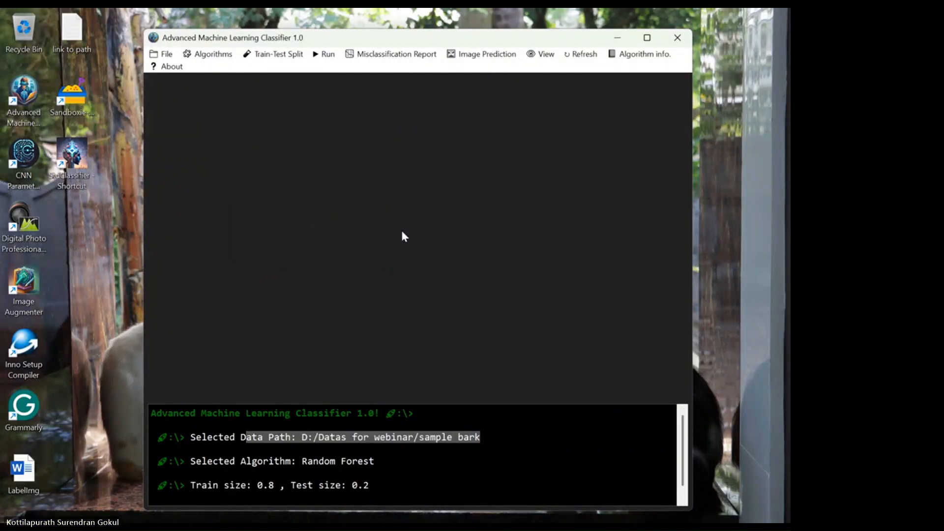
Enlarge the console text by setting the magnifier to 20%.
{"action": "scroll", "coordinate": [683, 445], "scroll_direction": "down", "scroll_amount": 1}
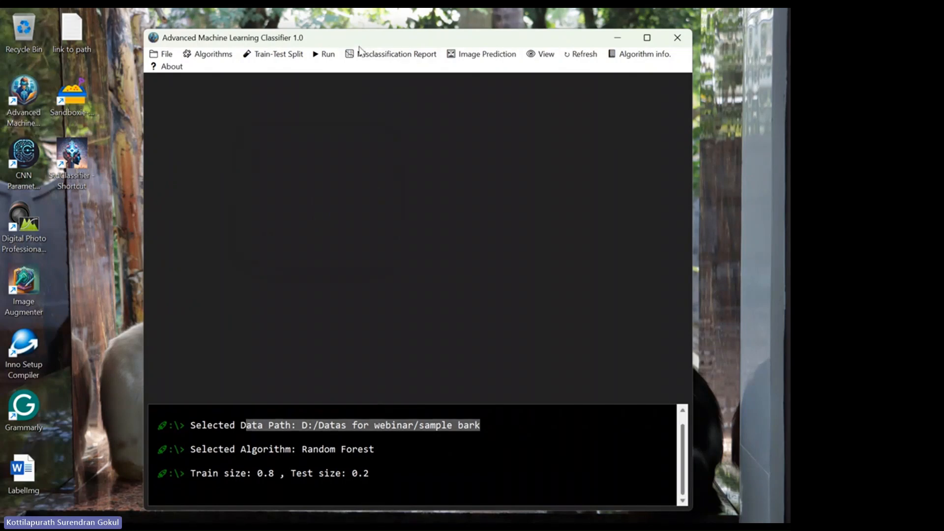
{"action": "left_click", "coordinate": [548, 56]}
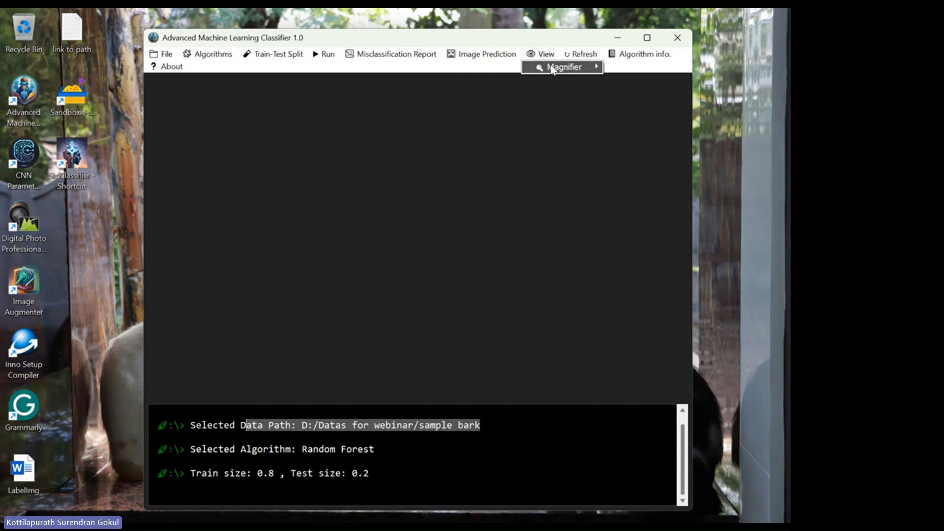
{"action": "mouse_move", "coordinate": [552, 68]}
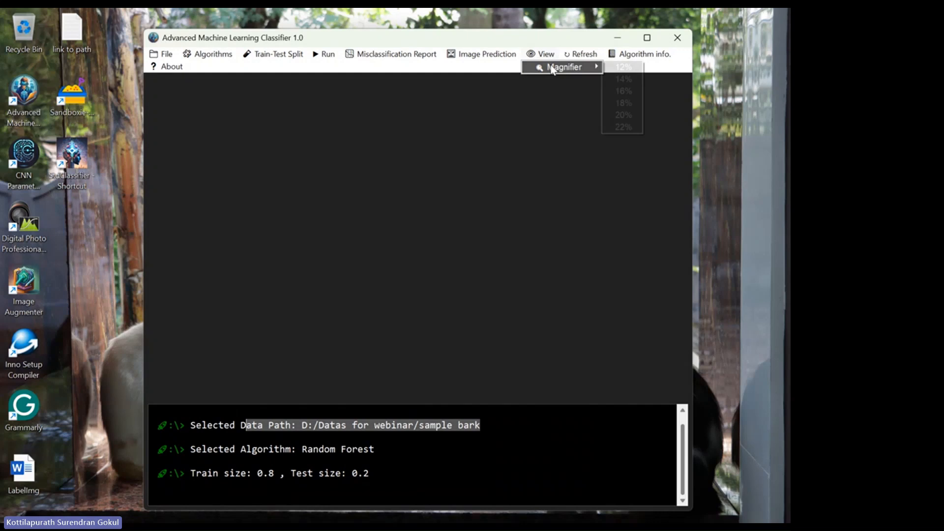
{"action": "left_click", "coordinate": [624, 117]}
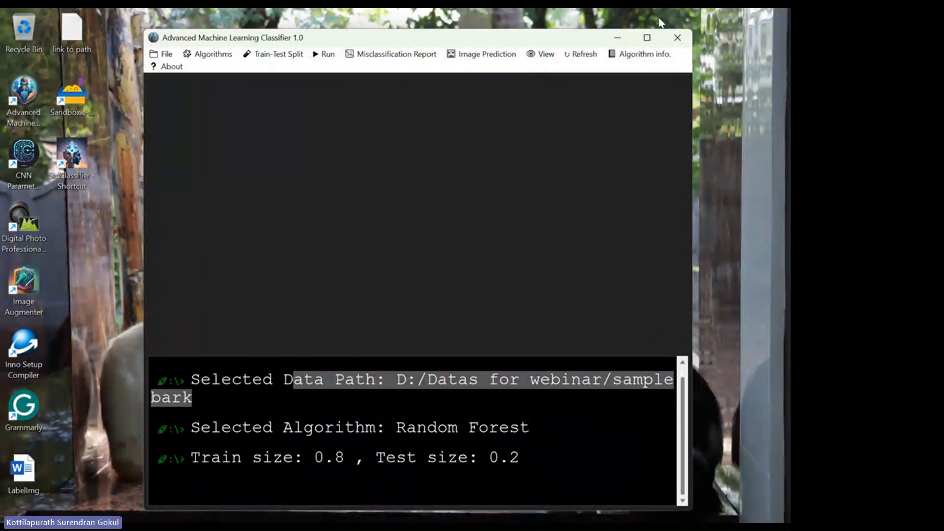
Reduce the console text magnification so the data path, algorithm and train-test settings are shown in smaller text.
{"action": "left_click", "coordinate": [646, 38]}
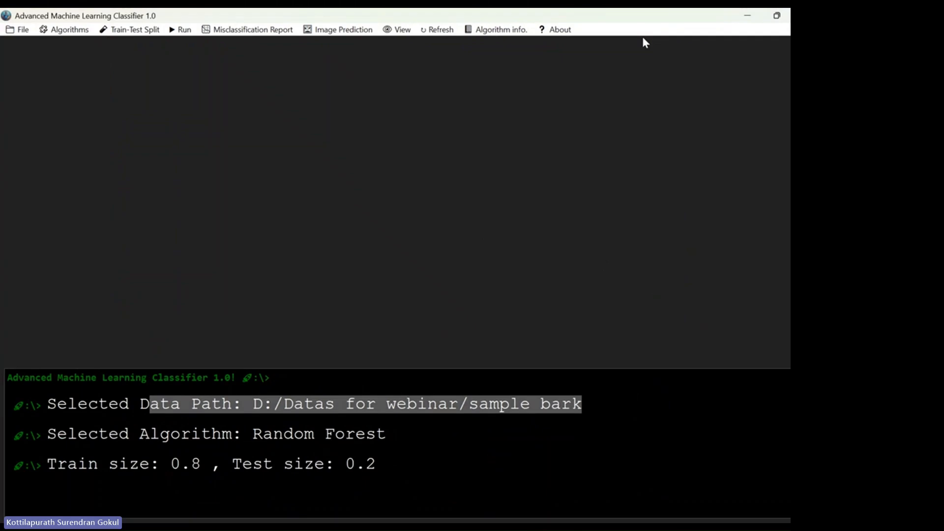
{"action": "left_click", "coordinate": [777, 16]}
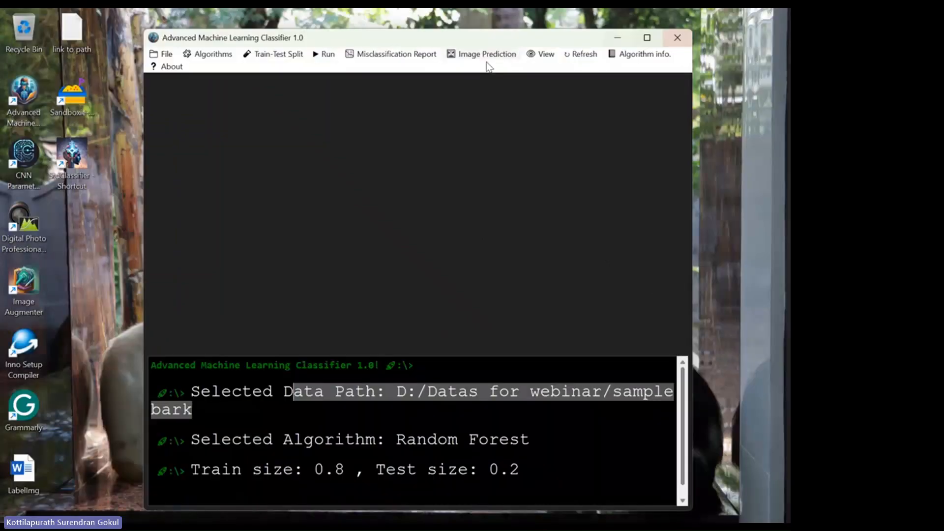
{"action": "left_click", "coordinate": [543, 55]}
{"action": "mouse_move", "coordinate": [580, 71]}
{"action": "left_click", "coordinate": [624, 68]}
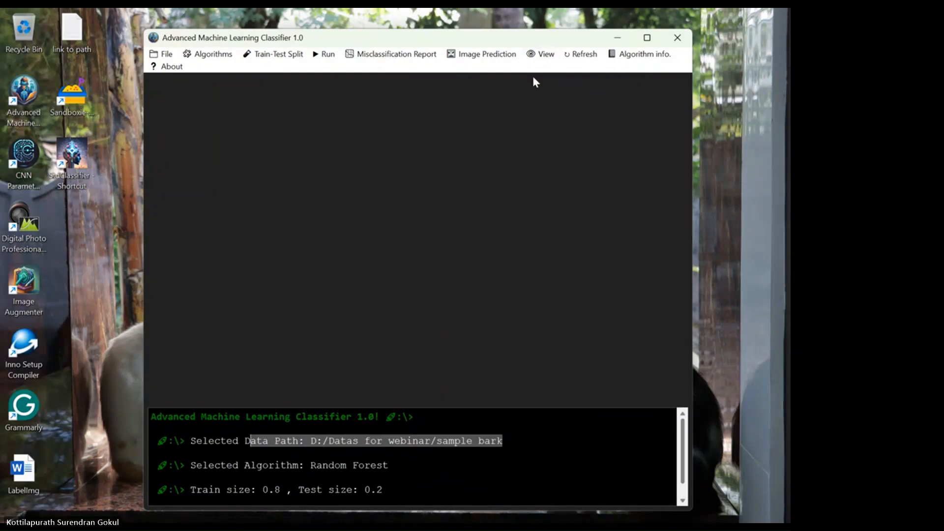
{"action": "mouse_move", "coordinate": [751, 497]}
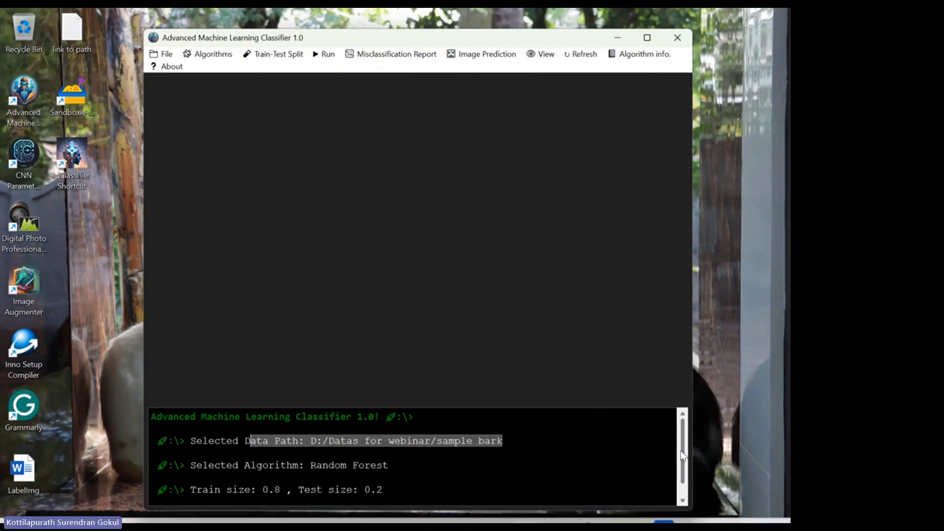
{"action": "scroll", "coordinate": [412, 434], "scroll_direction": "down", "scroll_amount": 1}
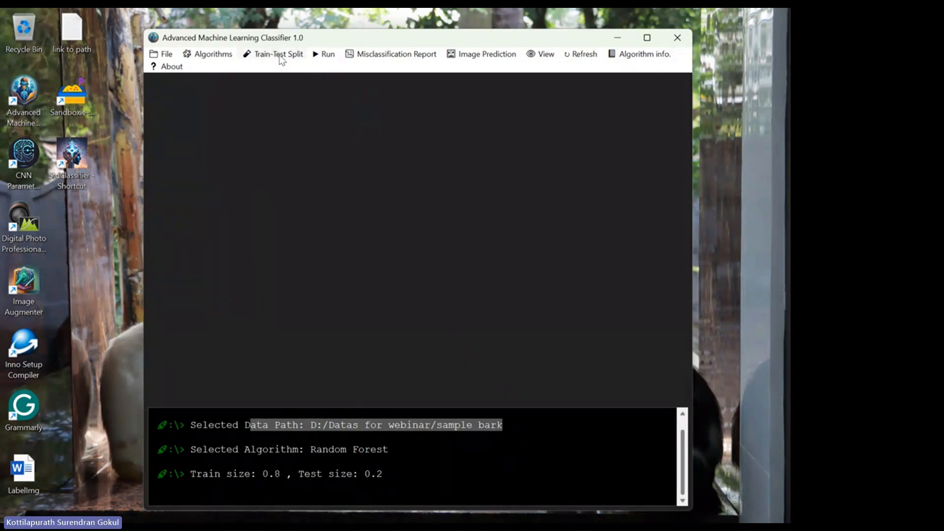
Run the image classification with the chosen settings and dismiss the classification results message.
{"action": "left_click", "coordinate": [215, 55]}
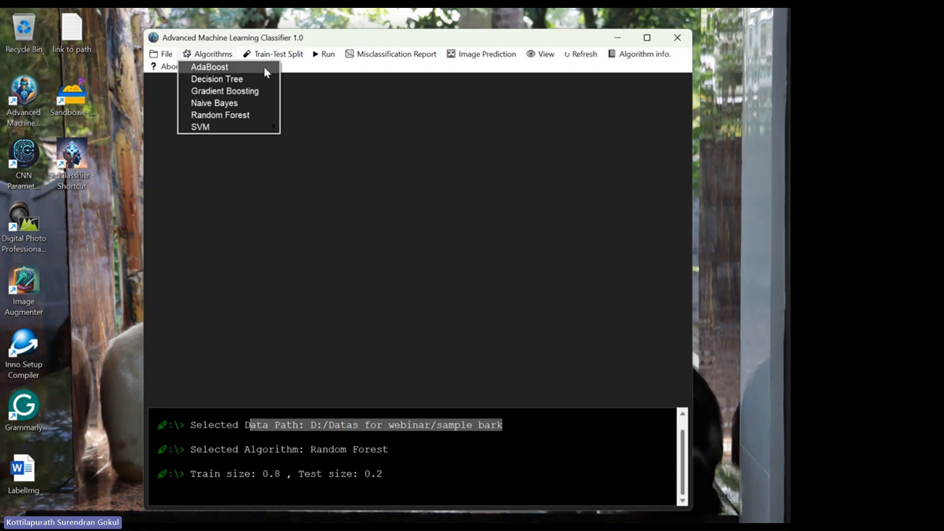
{"action": "left_click", "coordinate": [302, 70]}
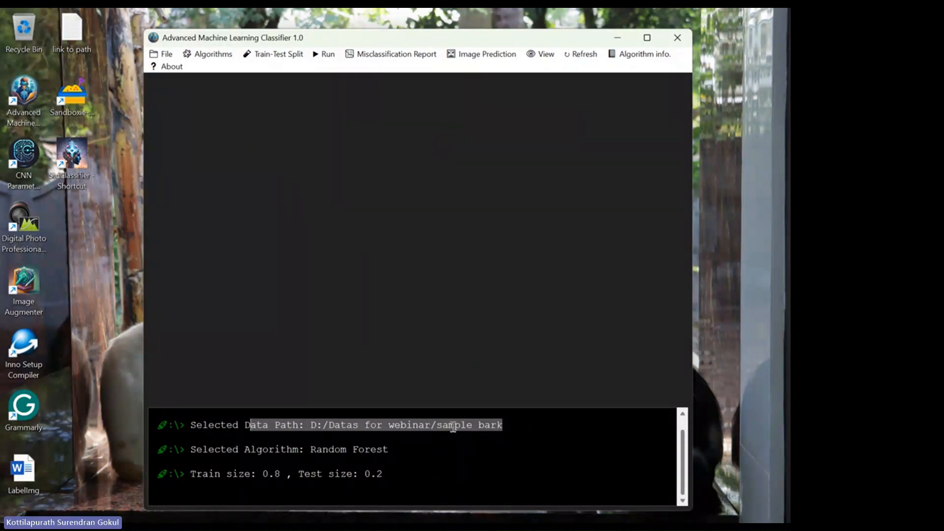
{"action": "left_click", "coordinate": [326, 55]}
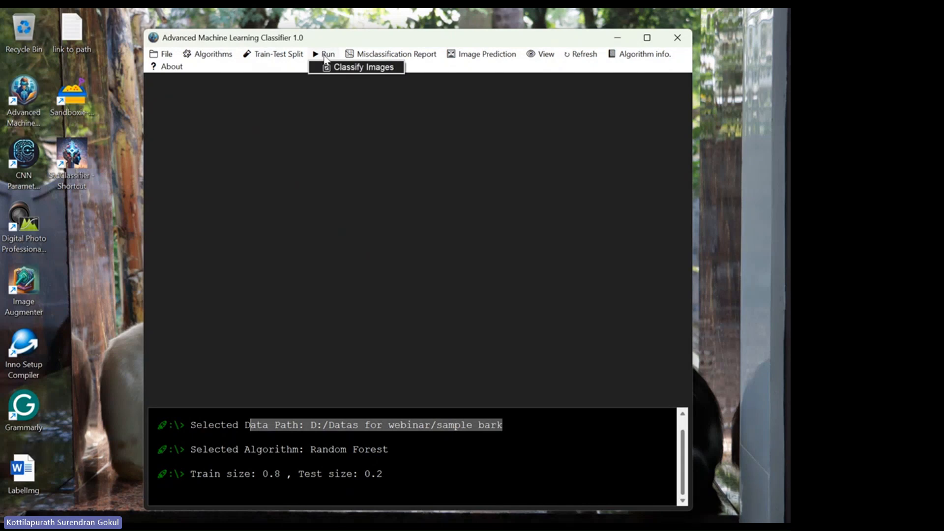
{"action": "left_click", "coordinate": [358, 70]}
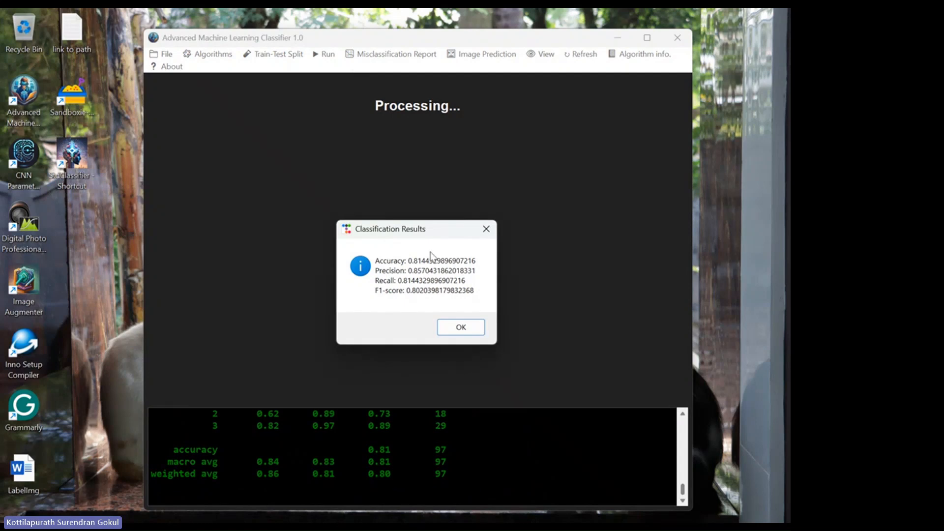
{"action": "left_click_drag", "start_coordinate": [412, 230], "coordinate": [392, 176]}
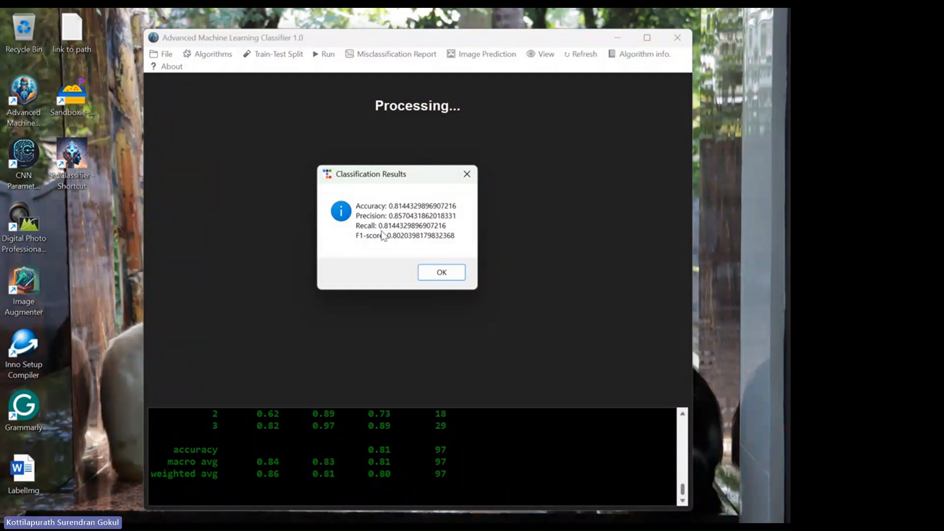
{"action": "left_click", "coordinate": [454, 273]}
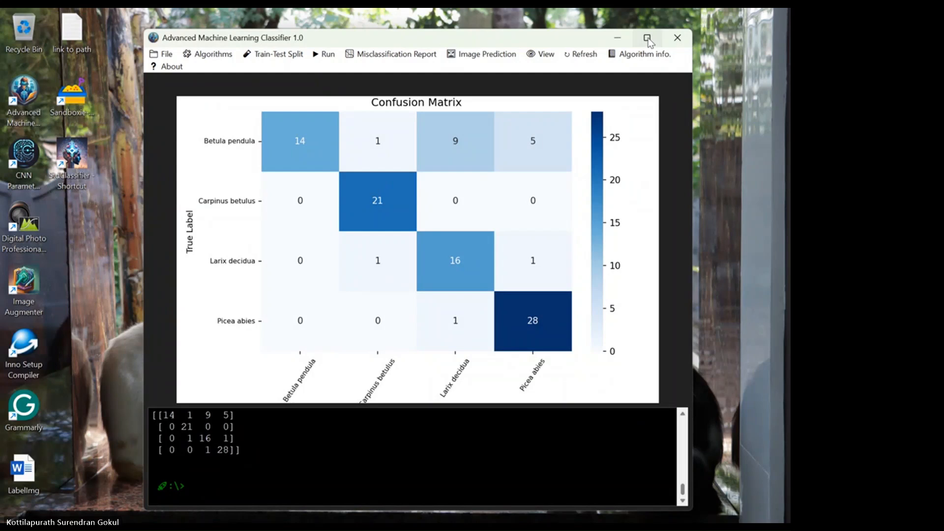
Maximize the window and examine the confusion matrix plot together with the metrics and per-class classification report in the console.
{"action": "left_click", "coordinate": [647, 38]}
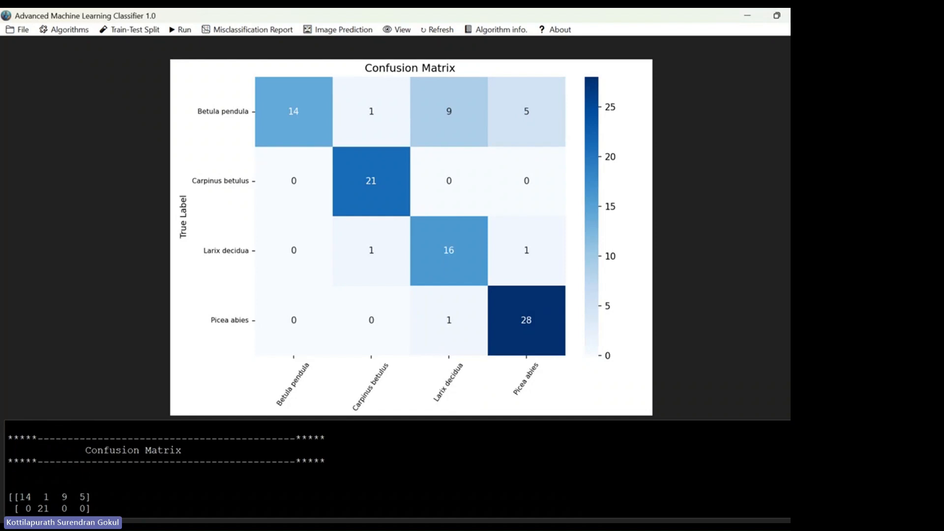
{"action": "scroll", "coordinate": [397, 469], "scroll_direction": "up", "scroll_amount": 4}
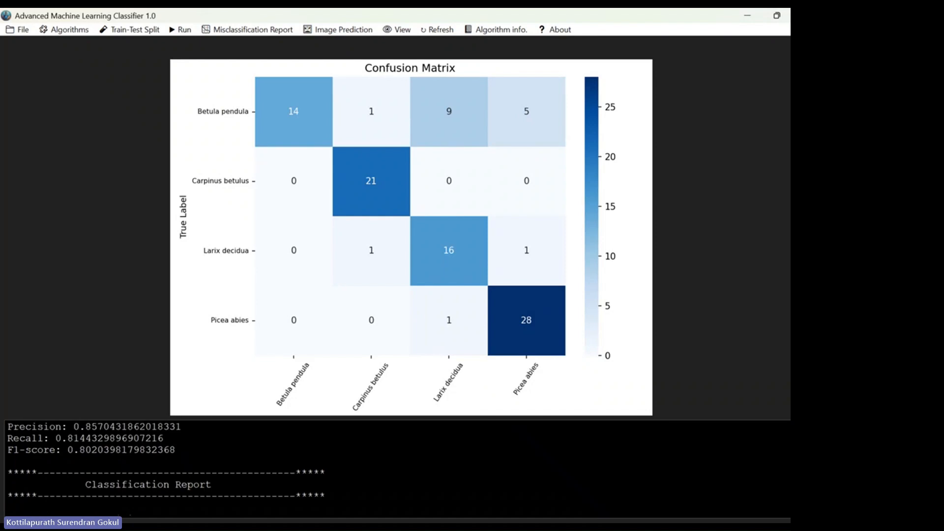
{"action": "scroll", "coordinate": [398, 469], "scroll_direction": "up", "scroll_amount": 10}
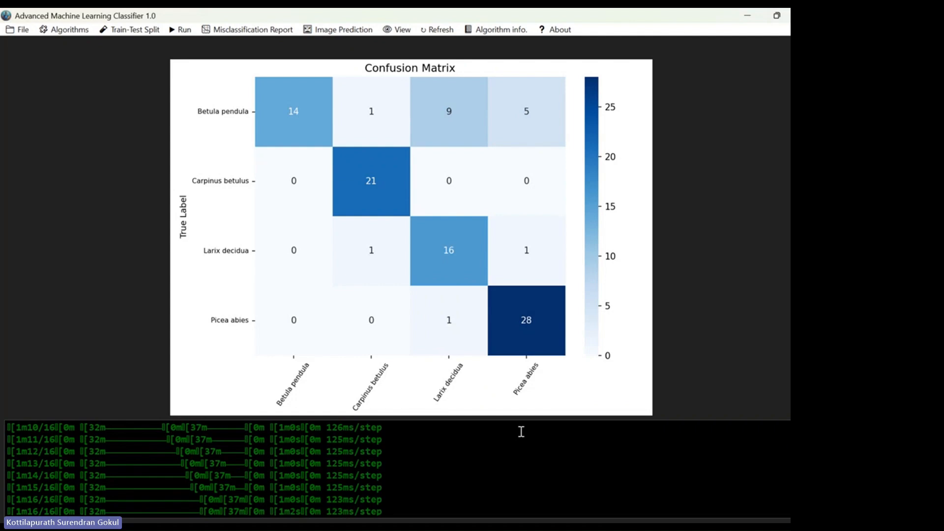
{"action": "scroll", "coordinate": [398, 469], "scroll_direction": "up", "scroll_amount": 2}
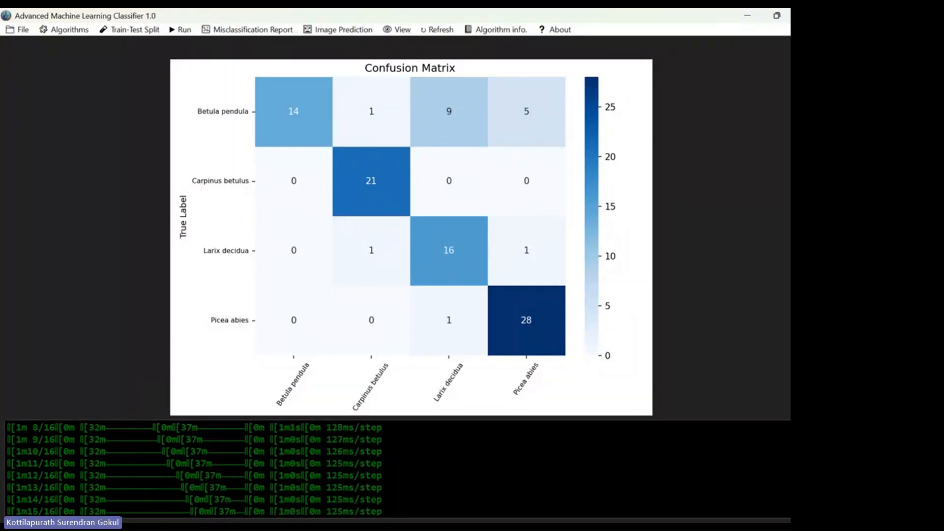
{"action": "scroll", "coordinate": [397, 469], "scroll_direction": "down", "scroll_amount": 7}
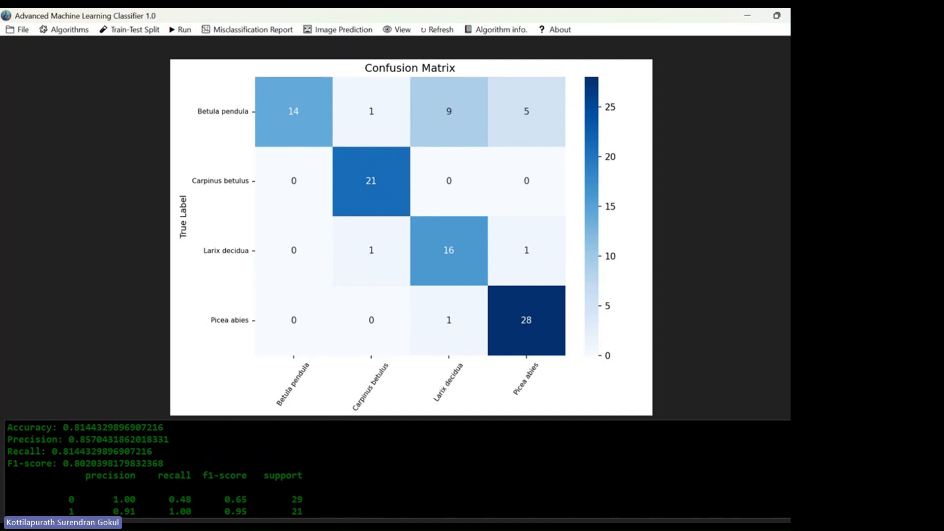
{"action": "scroll", "coordinate": [398, 469], "scroll_direction": "down", "scroll_amount": 2}
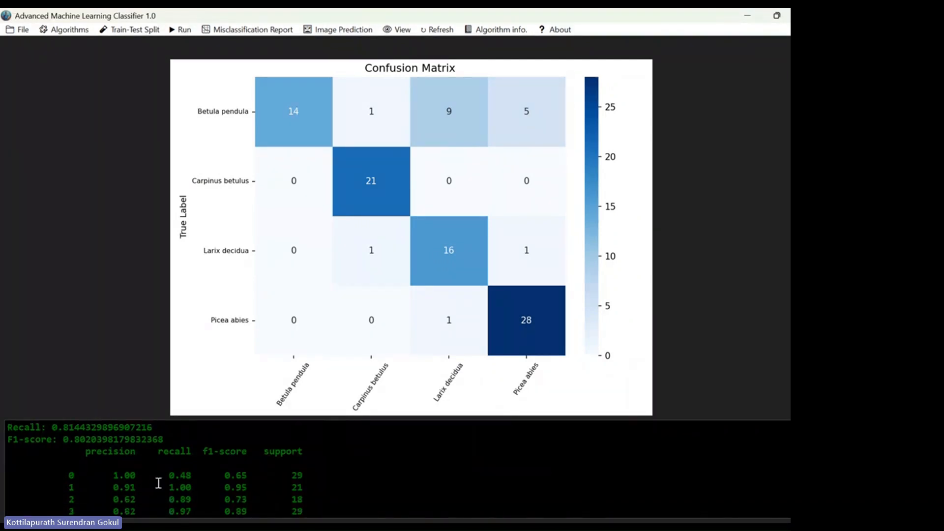
{"action": "scroll", "coordinate": [155, 469], "scroll_direction": "down", "scroll_amount": 2}
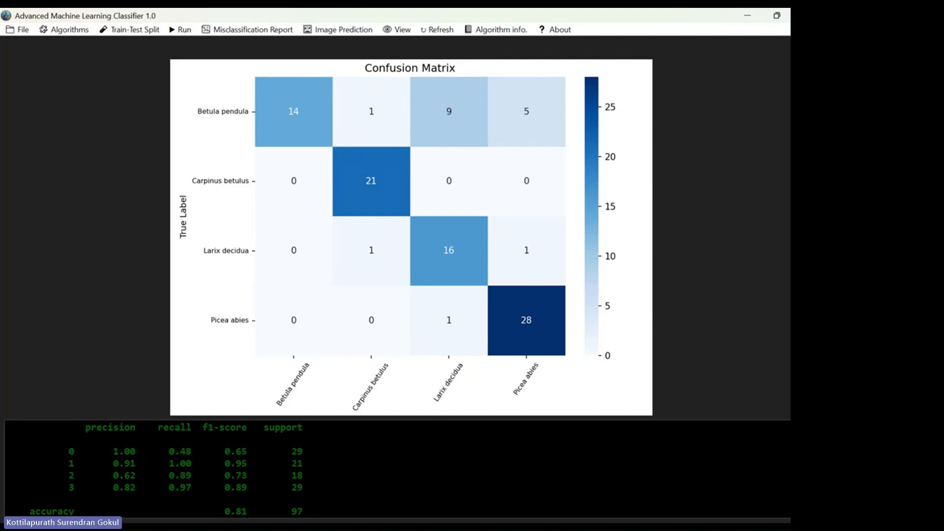
{"action": "scroll", "coordinate": [398, 470], "scroll_direction": "down", "scroll_amount": 1}
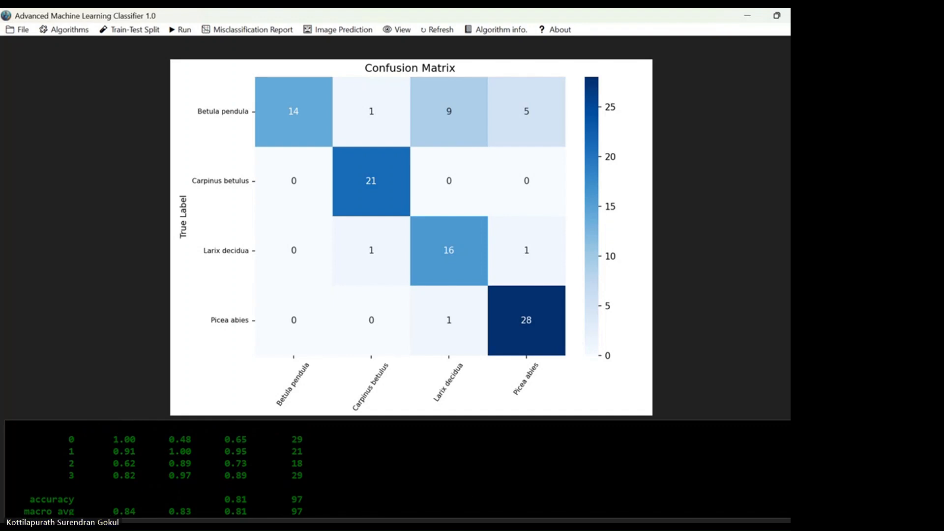
{"action": "scroll", "coordinate": [398, 470], "scroll_direction": "down", "scroll_amount": 5}
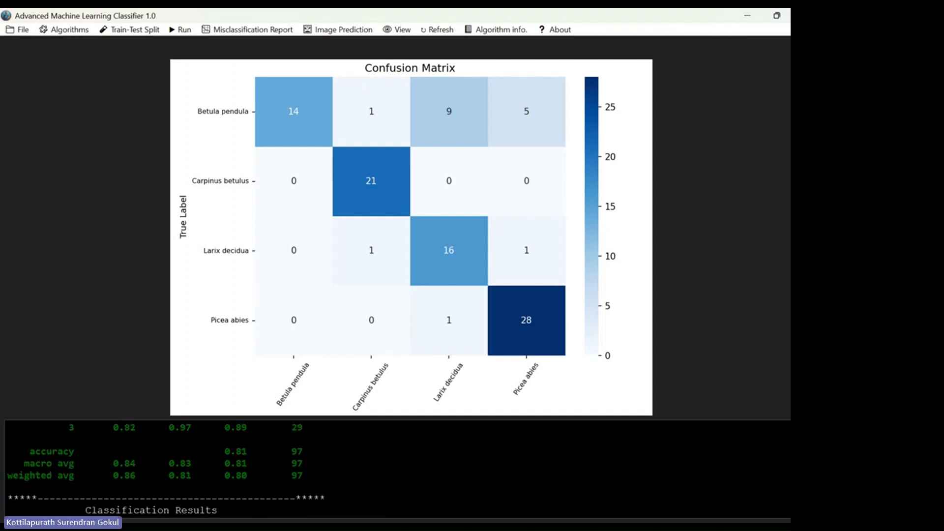
{"action": "scroll", "coordinate": [397, 469], "scroll_direction": "down", "scroll_amount": 5}
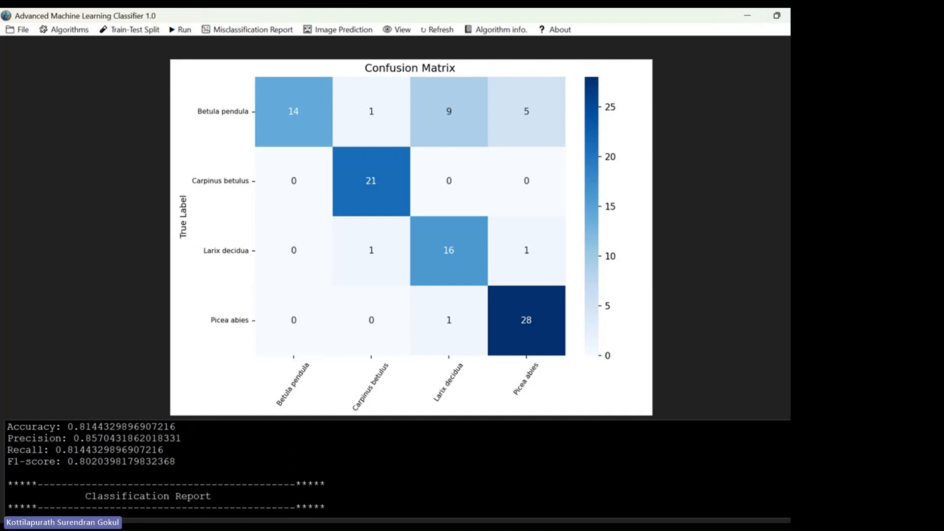
{"action": "scroll", "coordinate": [400, 438], "scroll_direction": "down", "scroll_amount": 4}
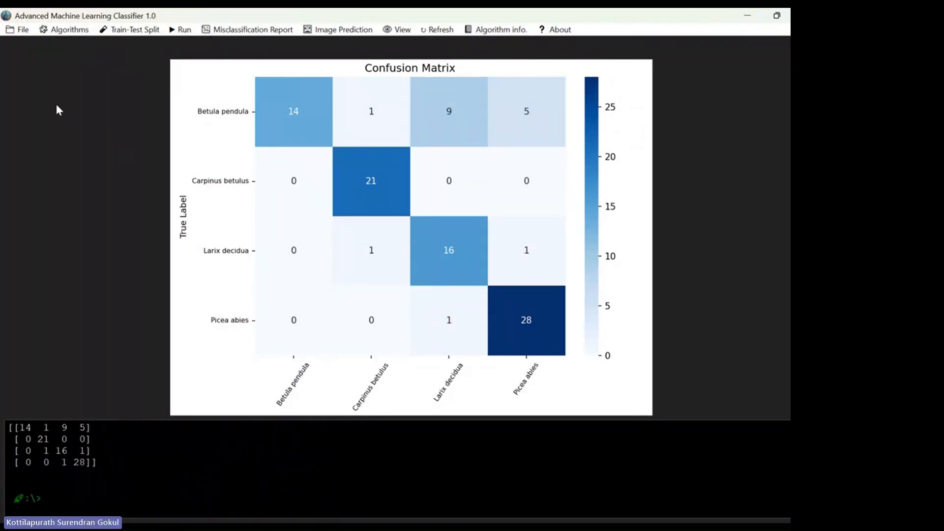
Save the confusion matrix into the For_saving_AML_outputs folder under Datas for webinar and dismiss the message.
{"action": "left_click", "coordinate": [22, 35]}
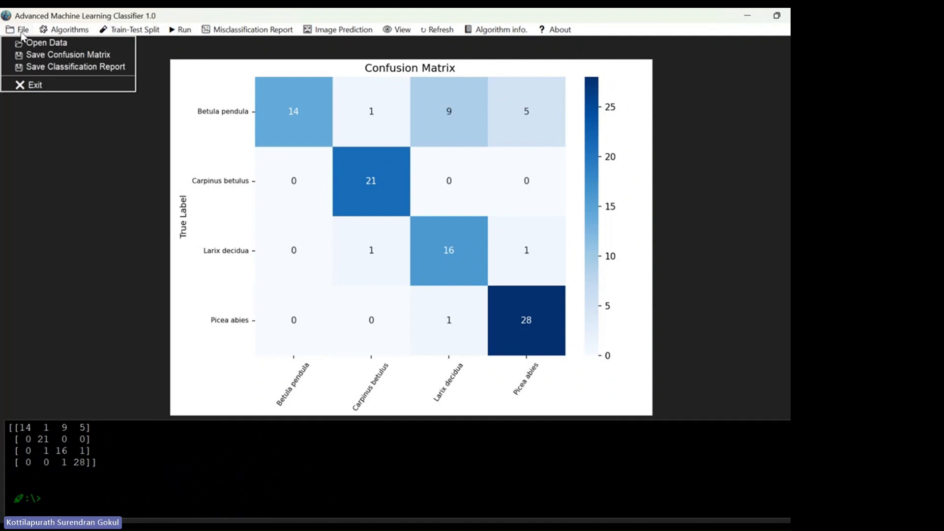
{"action": "left_click", "coordinate": [60, 57]}
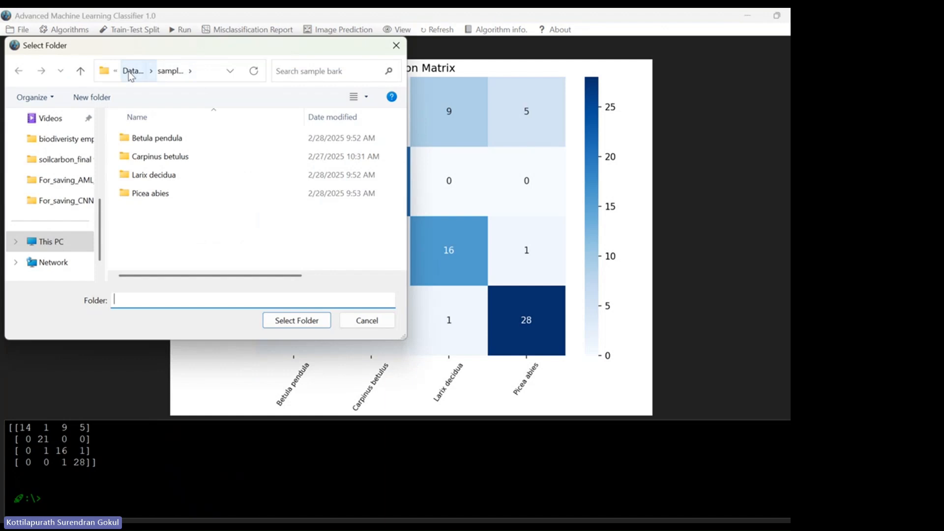
{"action": "left_click", "coordinate": [131, 74]}
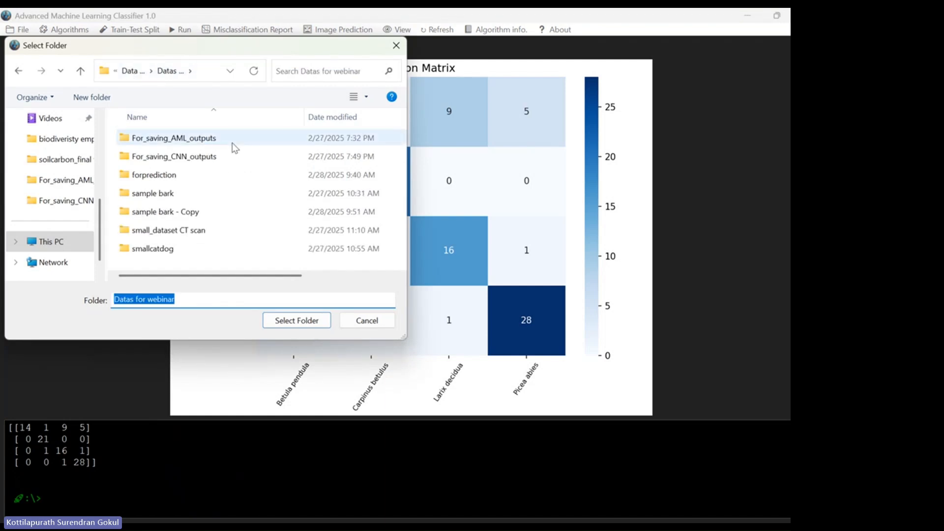
{"action": "double_click", "coordinate": [206, 142]}
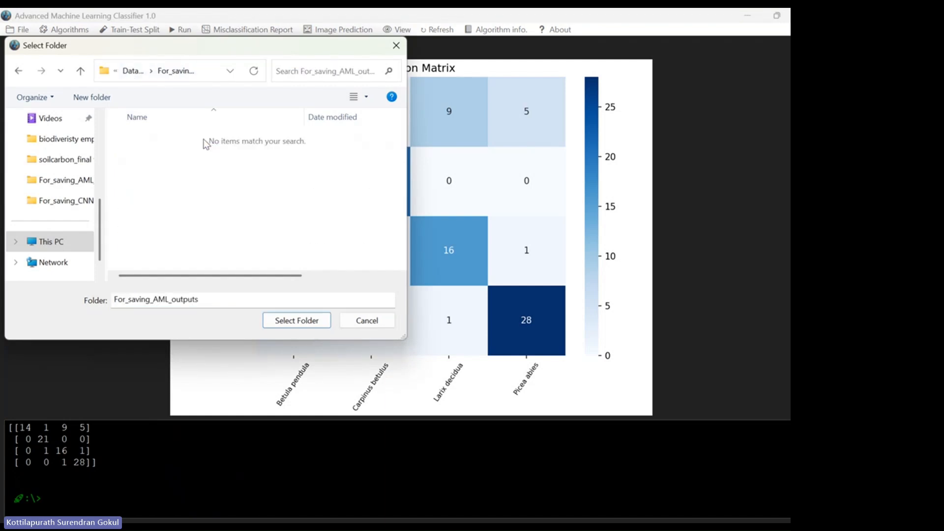
{"action": "left_click", "coordinate": [295, 322]}
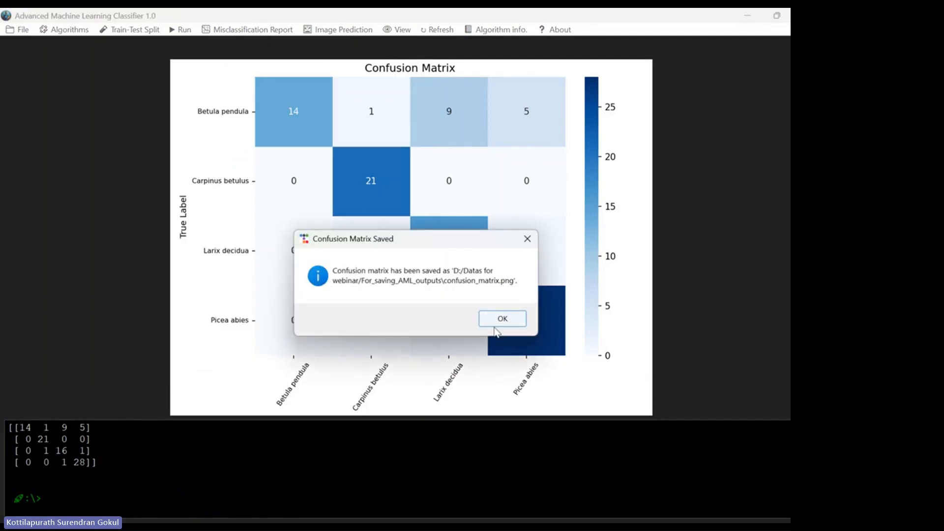
{"action": "left_click", "coordinate": [495, 324]}
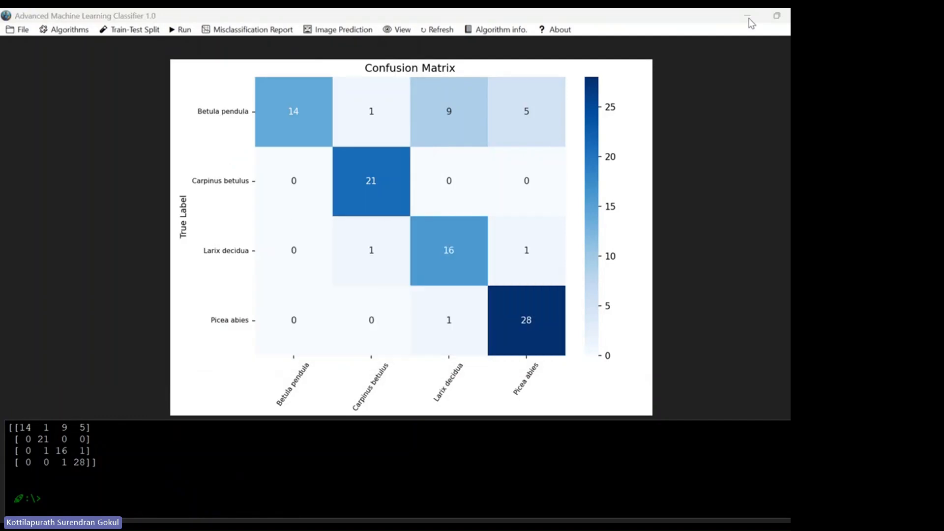
Switch to File Explorer, view the saved confusion_matrix image in For_saving_AML_outputs, and return to Advanced Machine Learning Classifier.
{"action": "left_click", "coordinate": [749, 19]}
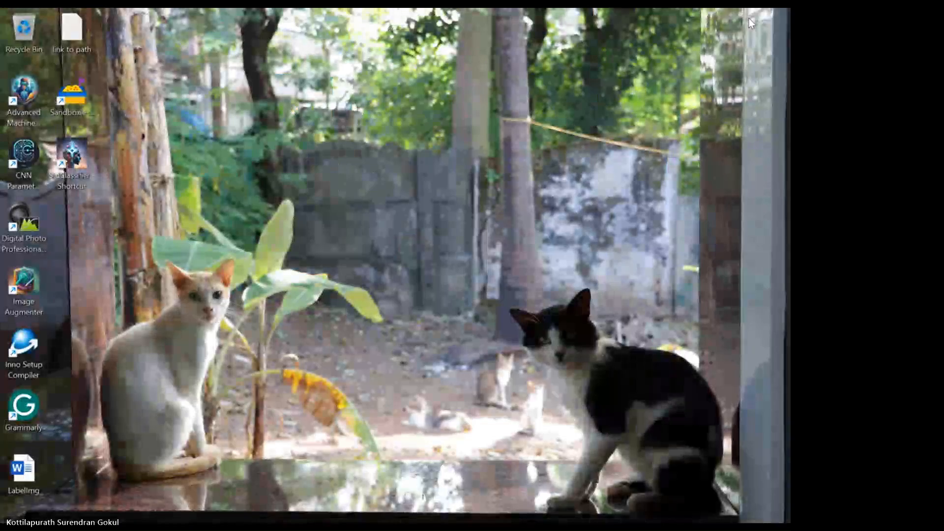
{"action": "left_click", "coordinate": [411, 512]}
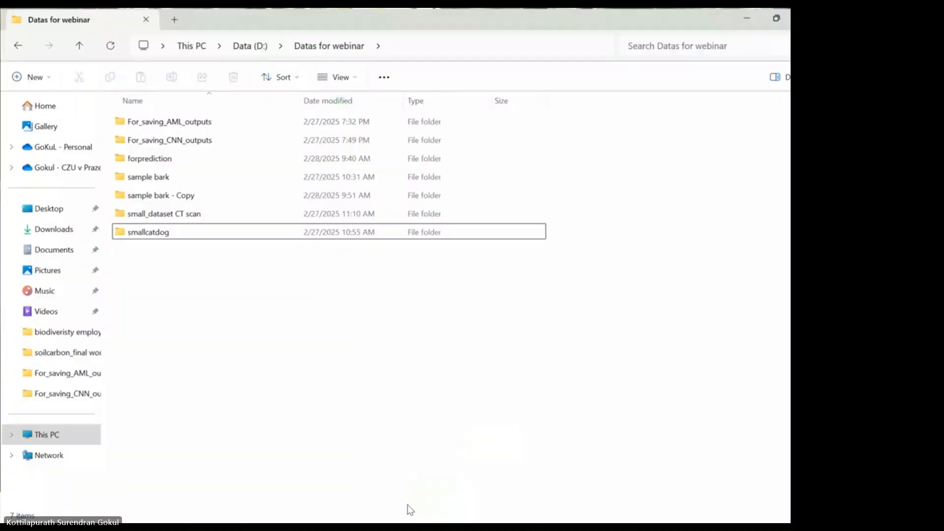
{"action": "double_click", "coordinate": [189, 124]}
{"action": "left_click", "coordinate": [154, 130]}
{"action": "double_click", "coordinate": [154, 129]}
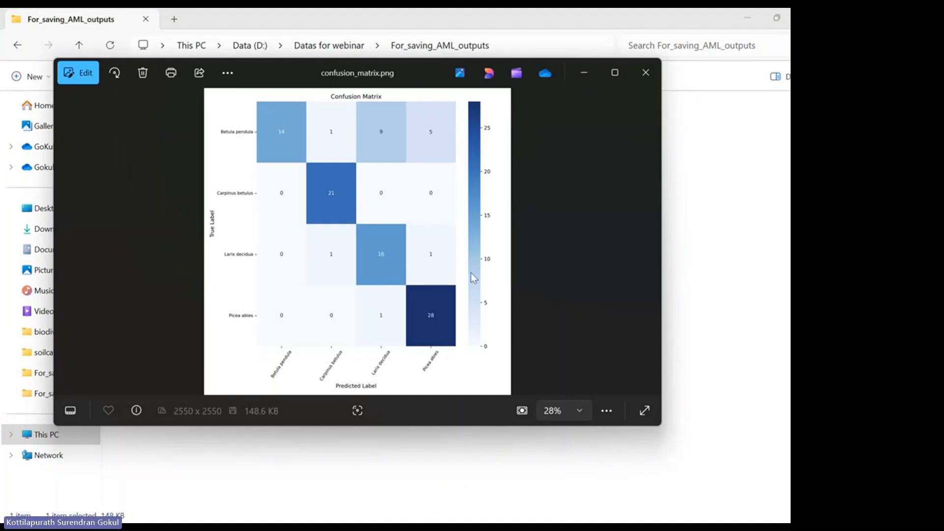
{"action": "left_click", "coordinate": [644, 73]}
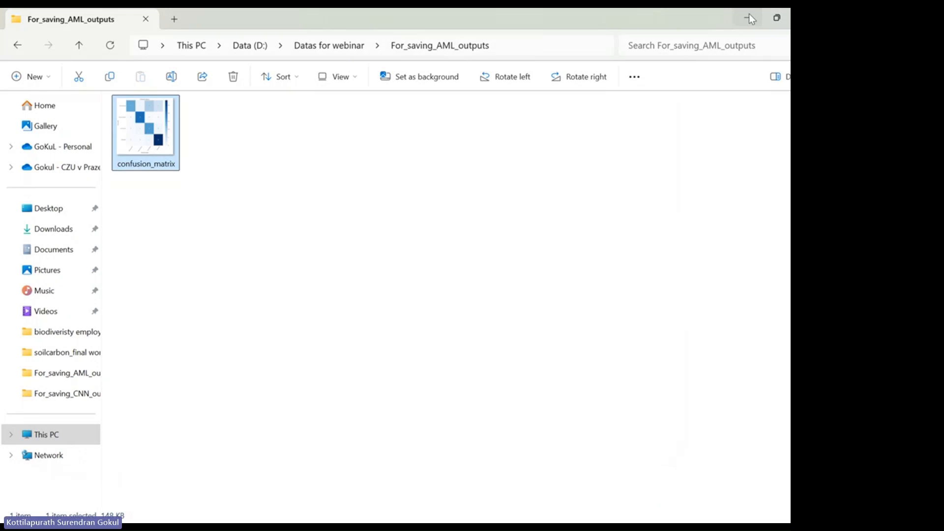
{"action": "left_click", "coordinate": [748, 18]}
{"action": "left_click", "coordinate": [523, 413]}
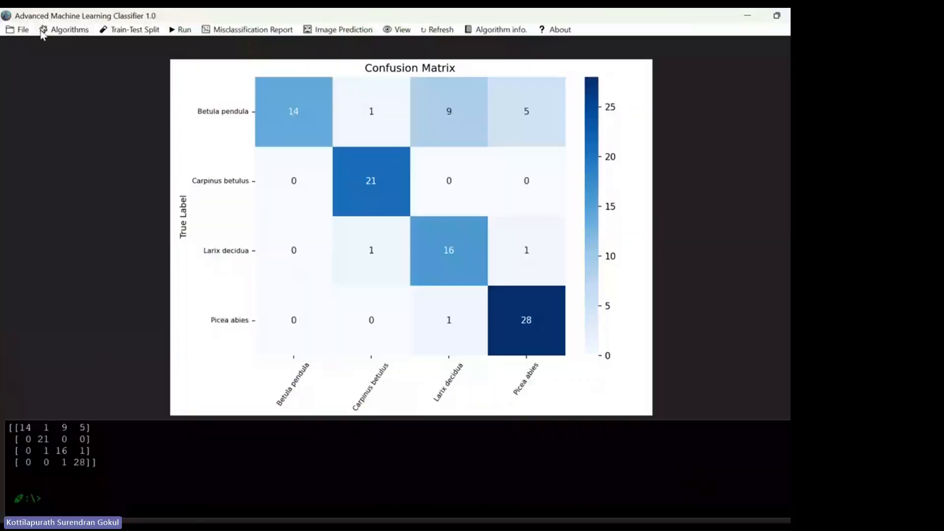
Save the classification report as a text file named acc in the For_saving_AML_outputs folder and dismiss the message.
{"action": "left_click", "coordinate": [21, 30]}
{"action": "left_click", "coordinate": [61, 67]}
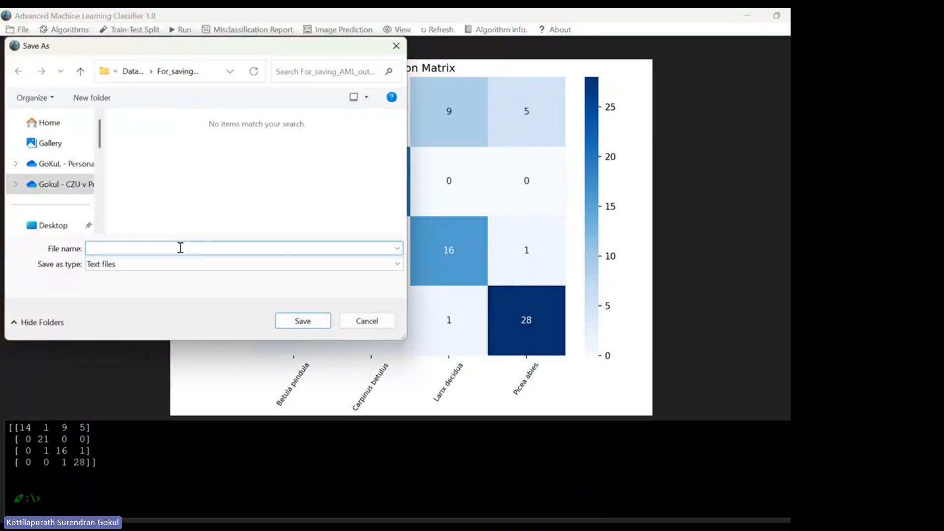
{"action": "type", "text": "c"}
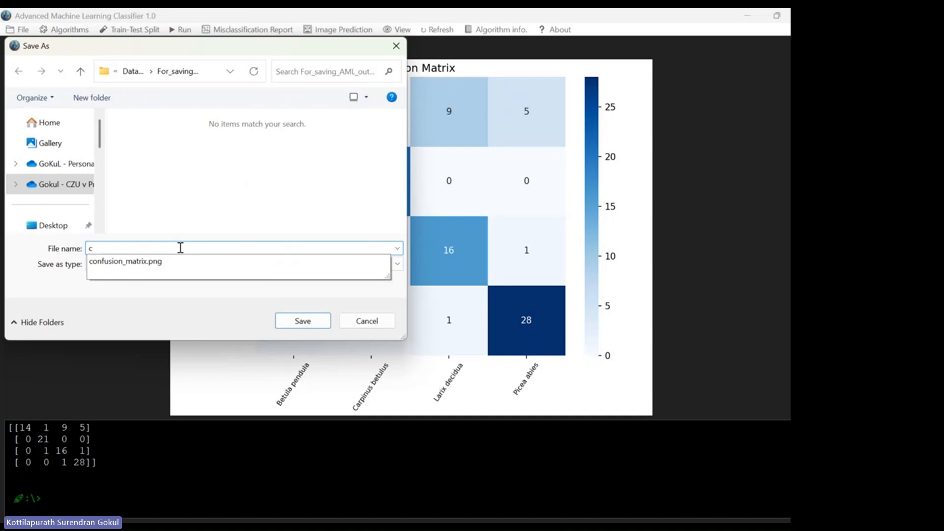
{"action": "type", "text": "onfs"}
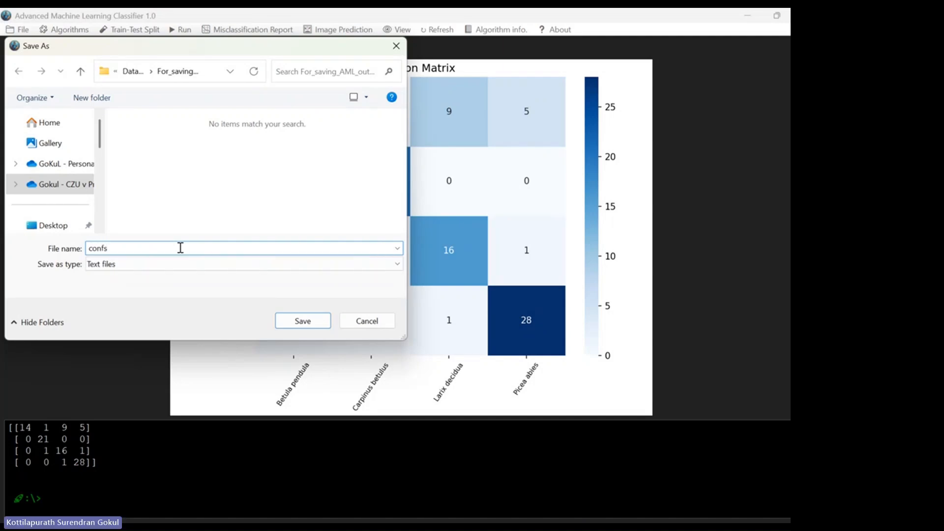
{"action": "key", "text": "BackSpace"}
{"action": "key", "text": "BackSpace"}
{"action": "key", "text": "BackSpace"}
{"action": "key", "text": "BackSpace"}
{"action": "key", "text": "BackSpace"}
{"action": "type", "text": "acc"}
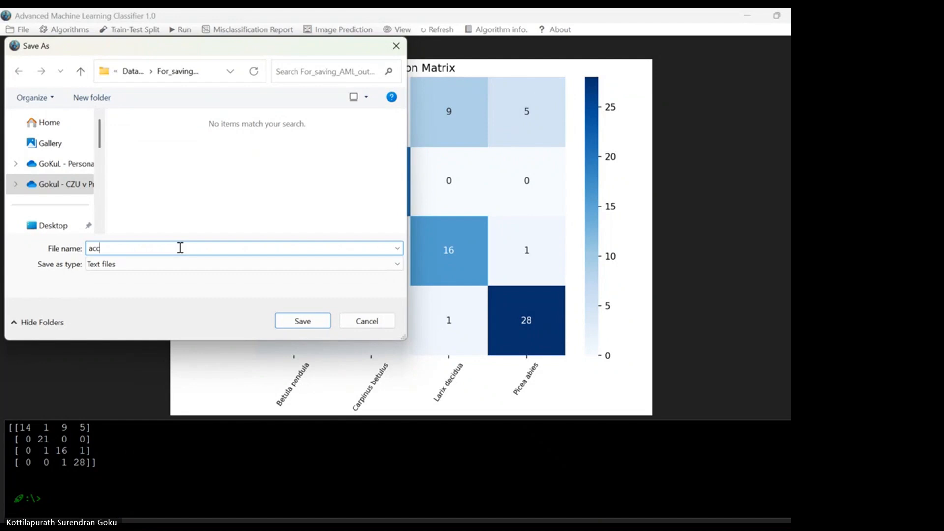
{"action": "key", "text": "Return"}
{"action": "left_click", "coordinate": [496, 319]}
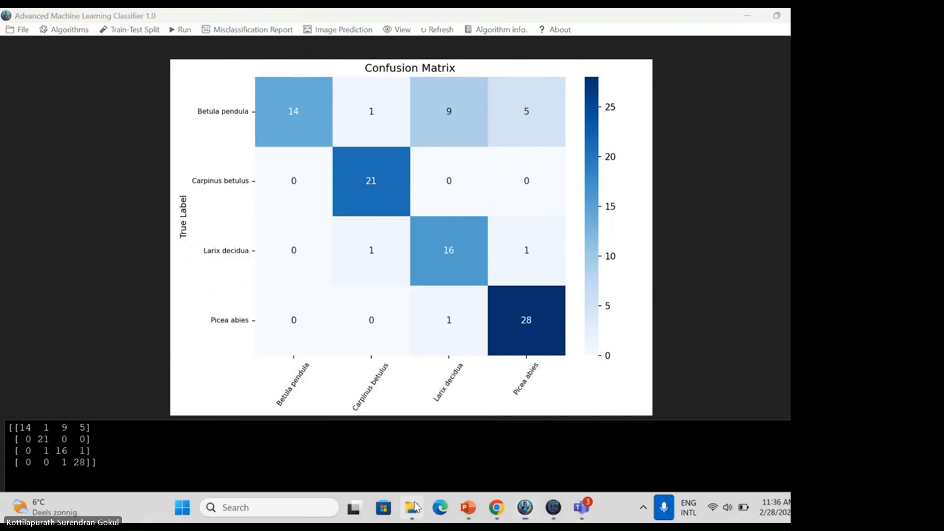
Switch to File Explorer, view the saved acc report in Notepad, close it, and return to Advanced Machine Learning Classifier.
{"action": "left_click", "coordinate": [413, 508]}
{"action": "double_click", "coordinate": [233, 129]}
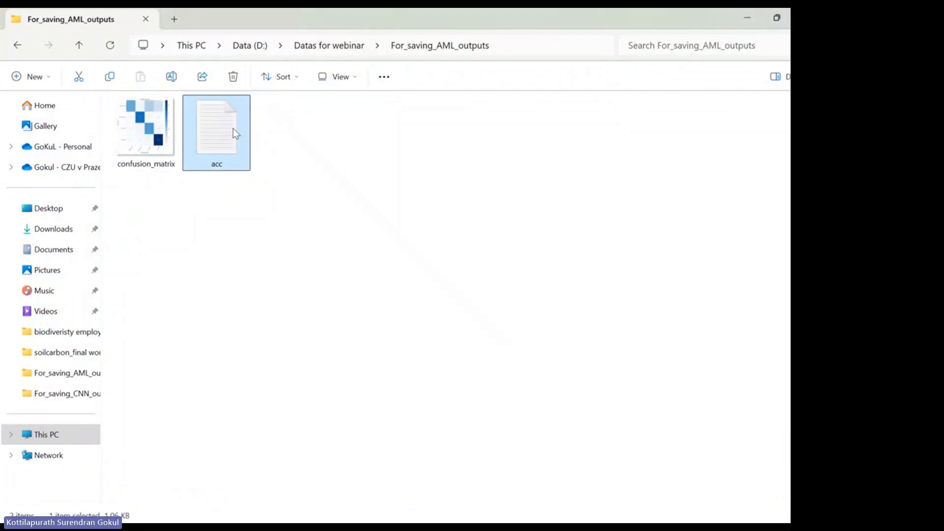
{"action": "double_click", "coordinate": [233, 129]}
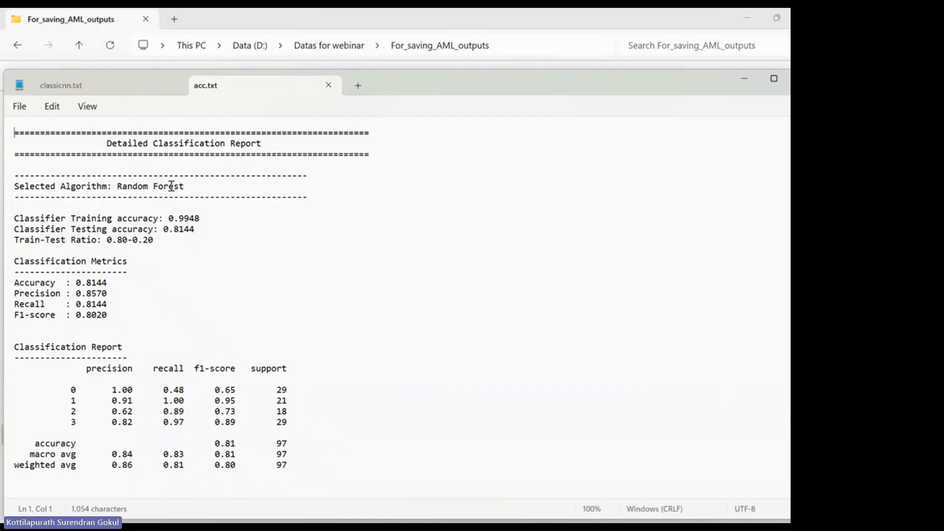
{"action": "left_click", "coordinate": [329, 86]}
{"action": "left_click", "coordinate": [540, 332]}
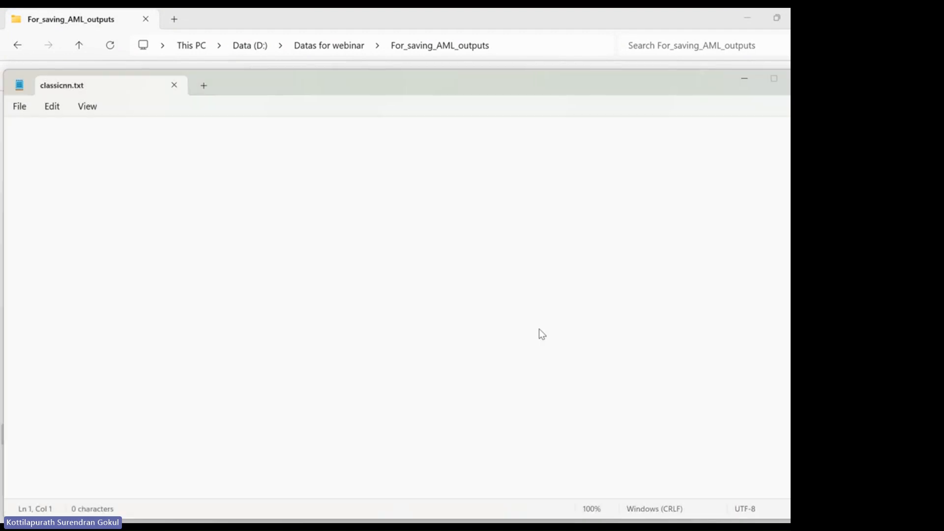
{"action": "left_click", "coordinate": [802, 79]}
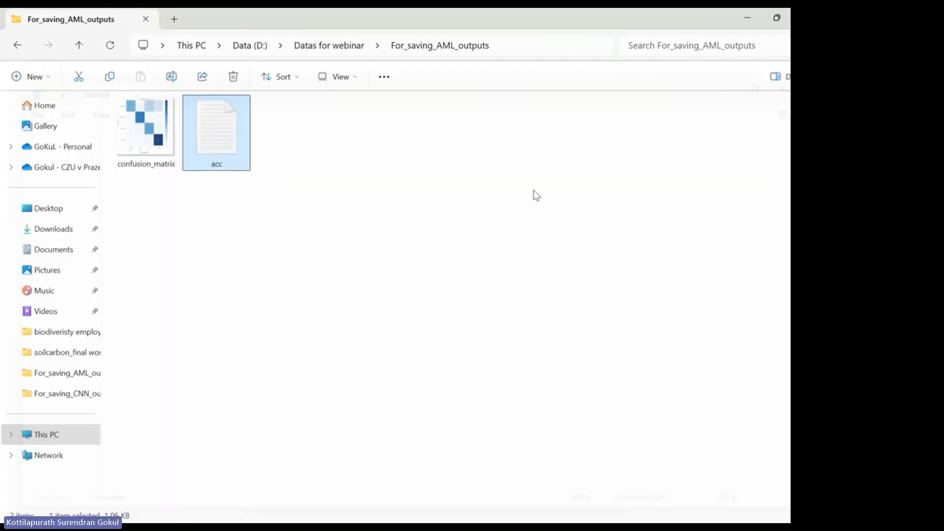
{"action": "left_click", "coordinate": [745, 16]}
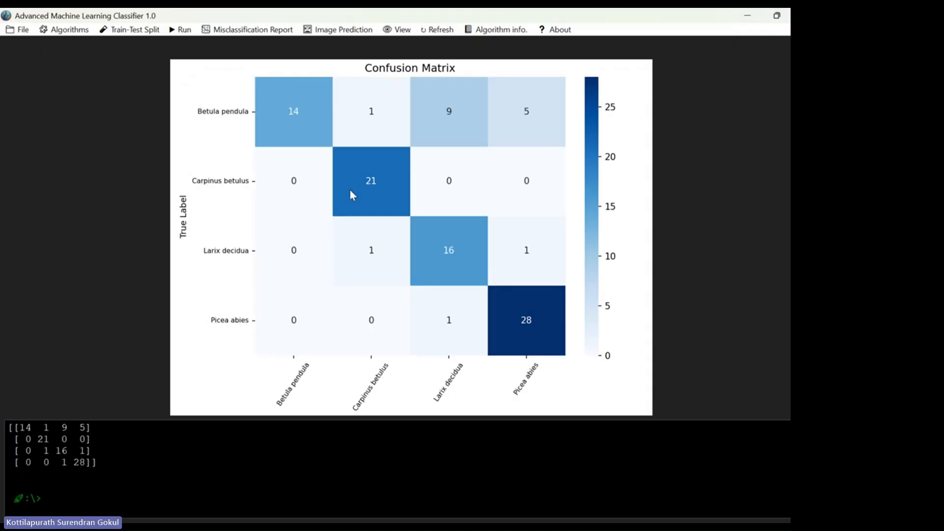
Display the misclassified images, save the misclassification report into the For_saving_AML_outputs folder, and dismiss the message.
{"action": "left_click", "coordinate": [225, 29]}
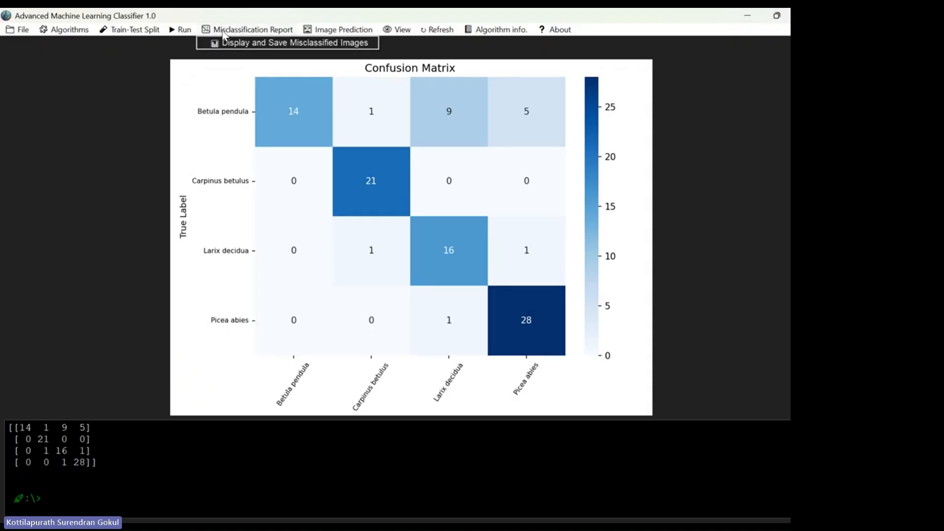
{"action": "left_click", "coordinate": [263, 43]}
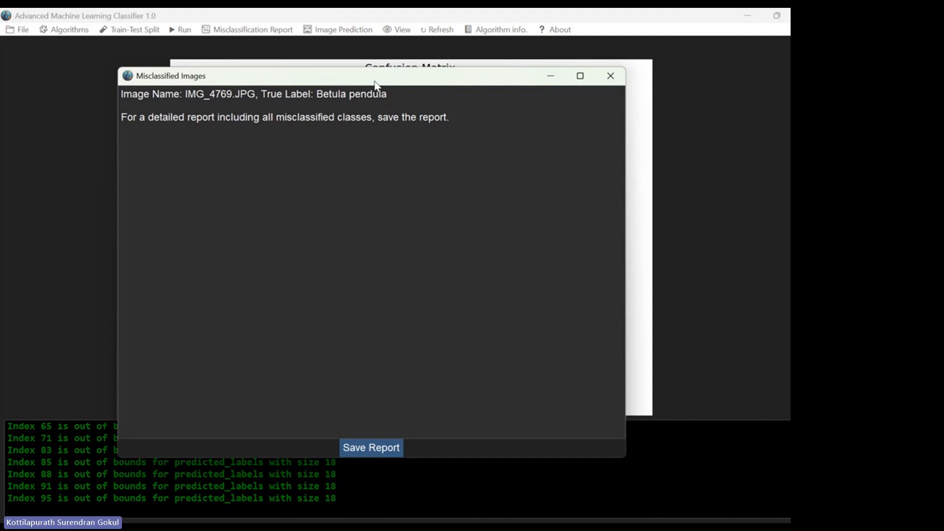
{"action": "left_click", "coordinate": [372, 448]}
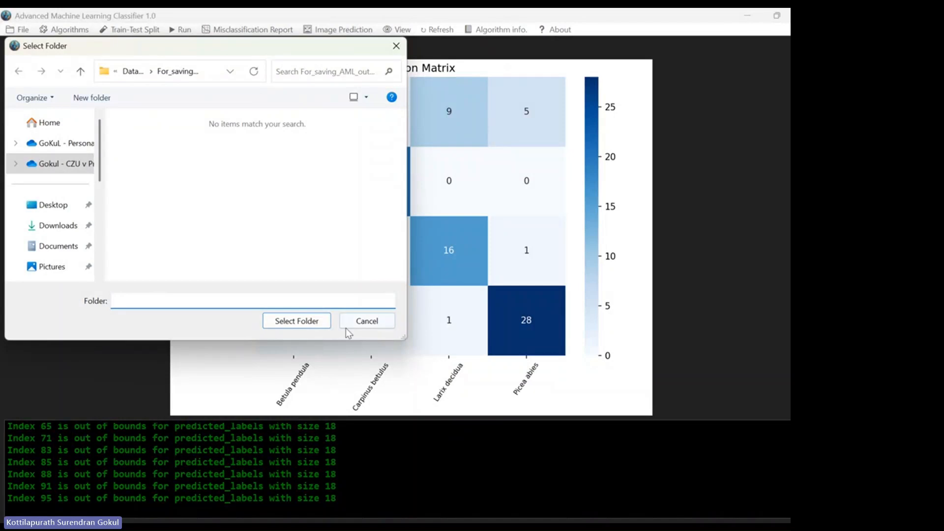
{"action": "left_click", "coordinate": [291, 323]}
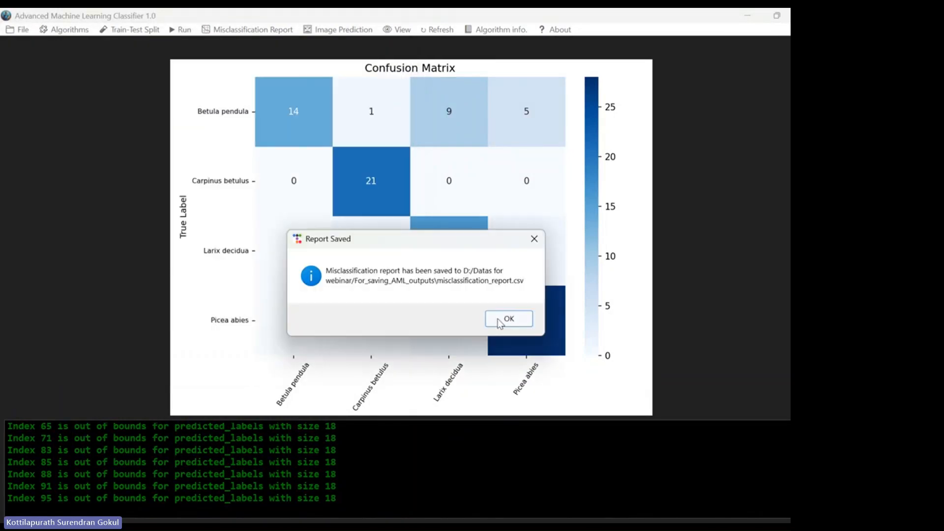
{"action": "left_click", "coordinate": [508, 319]}
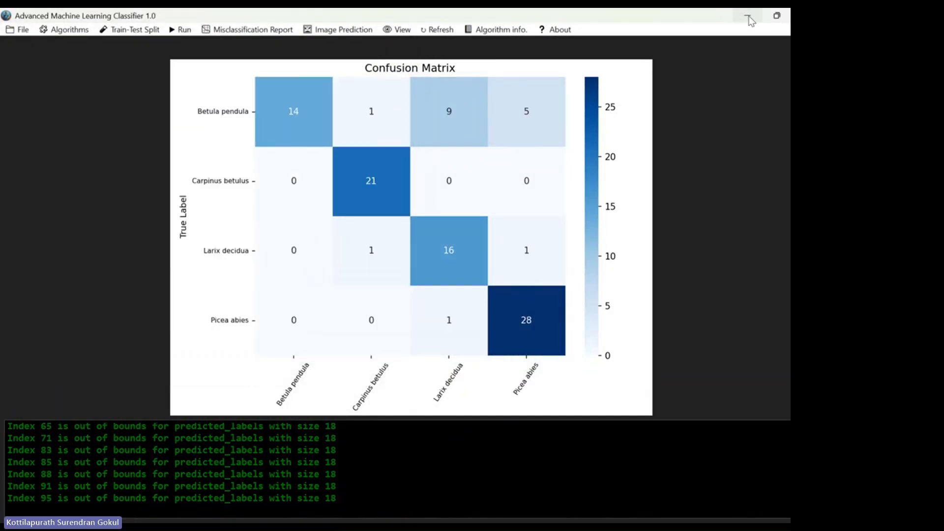
Close the Misclassified Images window and open the saved misclassification_report in Excel from File Explorer.
{"action": "left_click", "coordinate": [749, 20]}
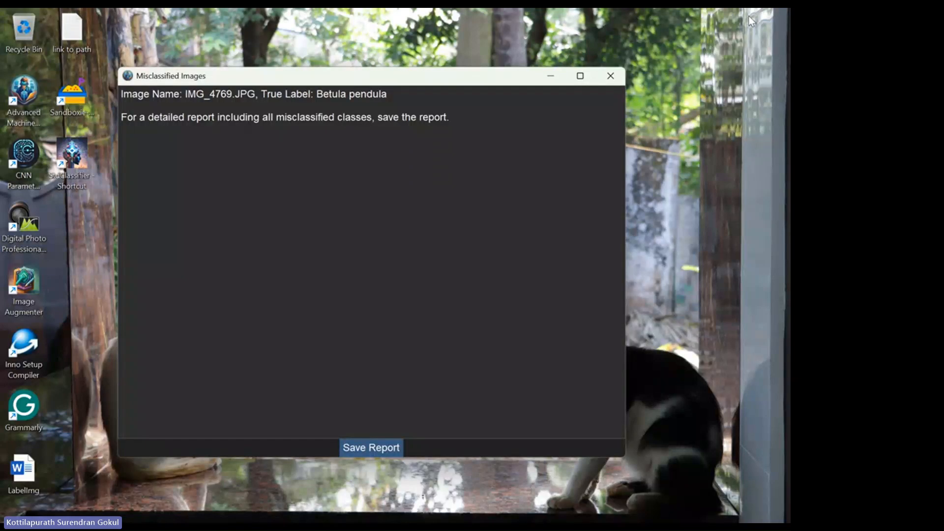
{"action": "left_click", "coordinate": [611, 77]}
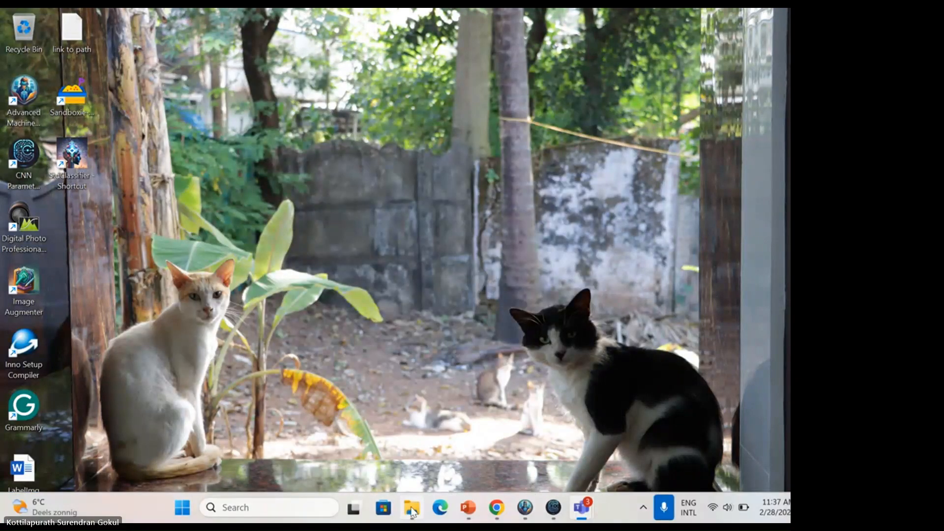
{"action": "left_click", "coordinate": [412, 512]}
{"action": "double_click", "coordinate": [294, 142]}
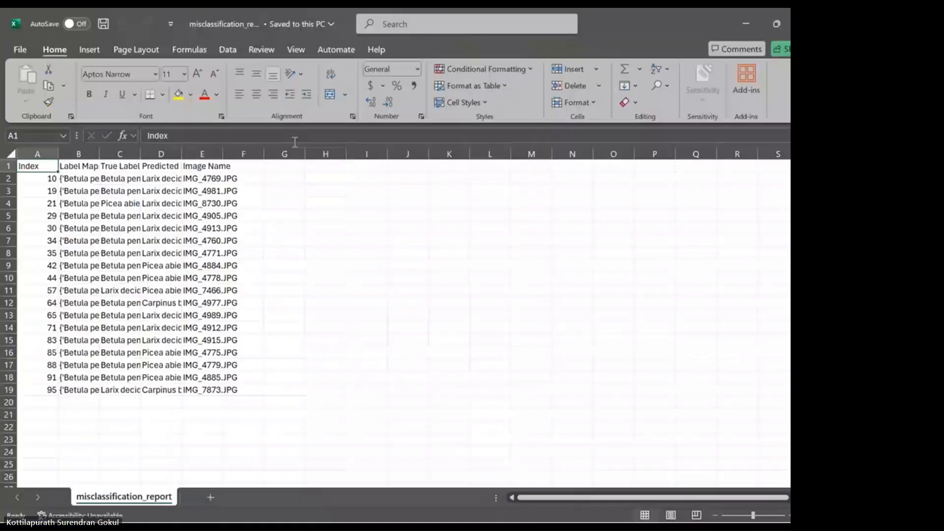
Widen columns A to D and examine the label maps, true labels, predicted labels and image names of the misclassified images.
{"action": "left_click_drag", "start_coordinate": [58, 169], "coordinate": [393, 179]}
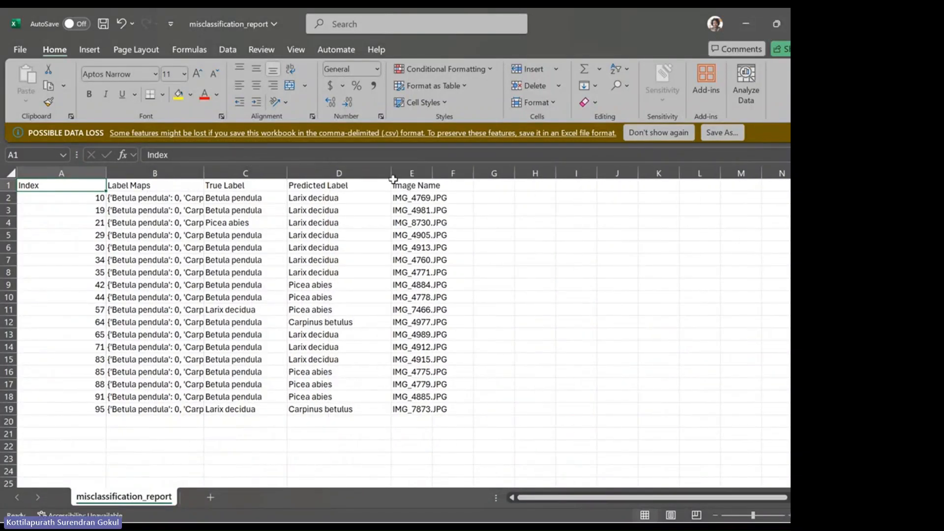
{"action": "left_click", "coordinate": [163, 198]}
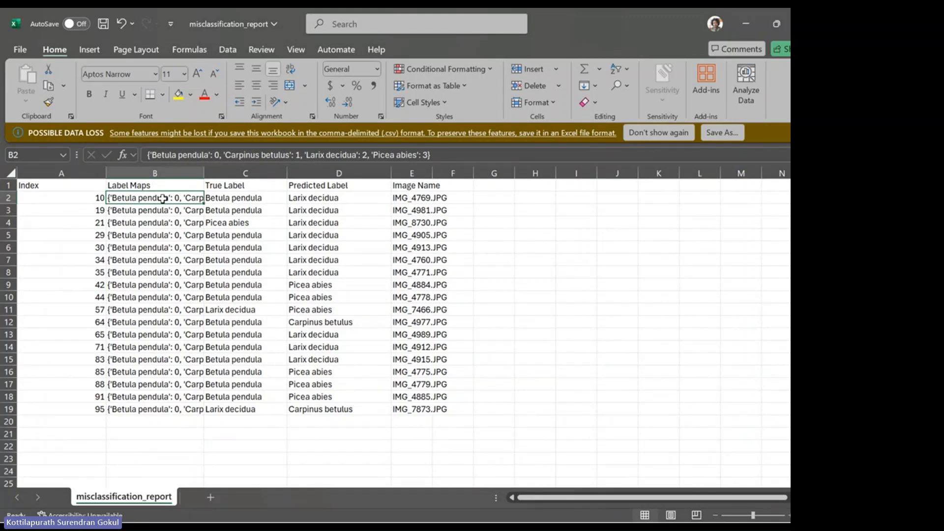
{"action": "key", "text": "Right"}
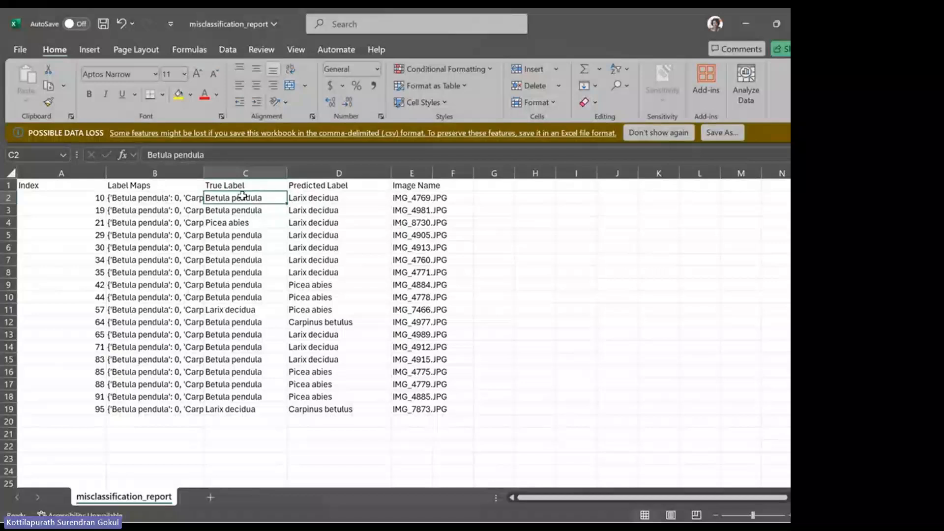
{"action": "key", "text": "Right"}
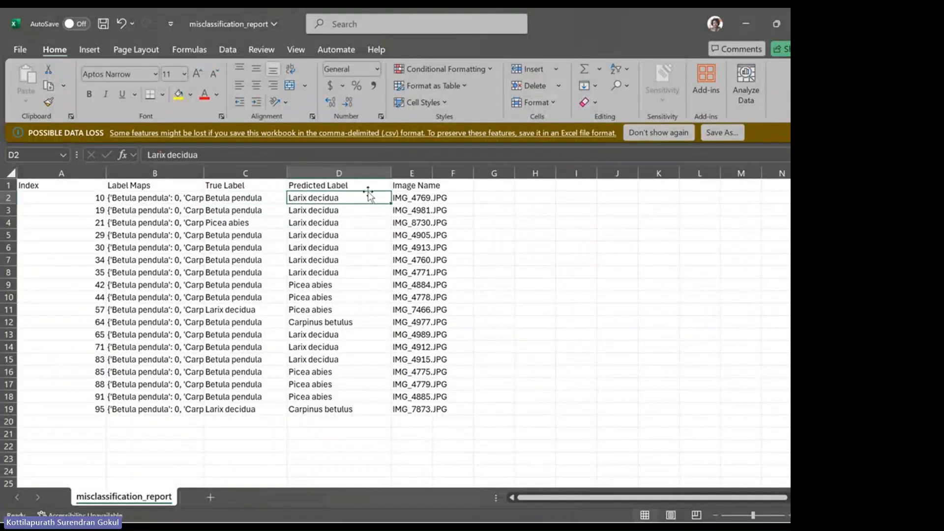
{"action": "left_click", "coordinate": [432, 201]}
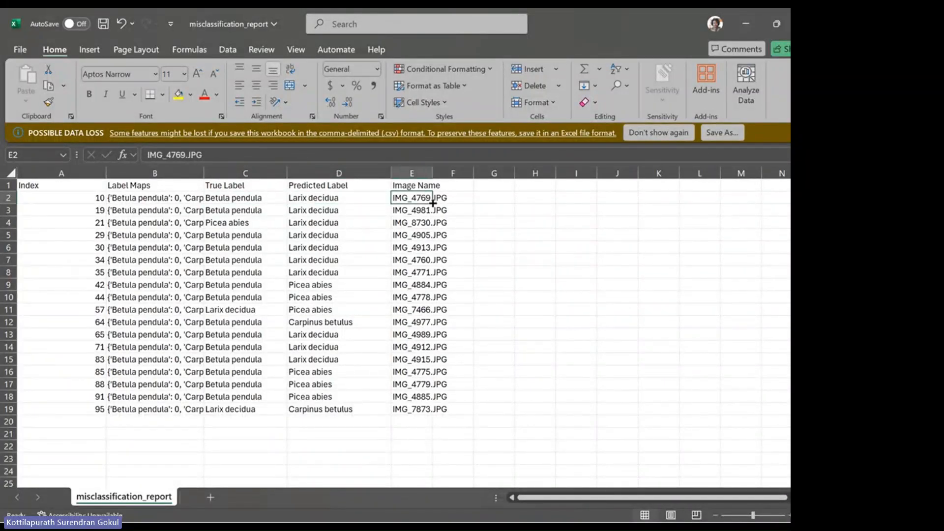
{"action": "left_click", "coordinate": [416, 211]}
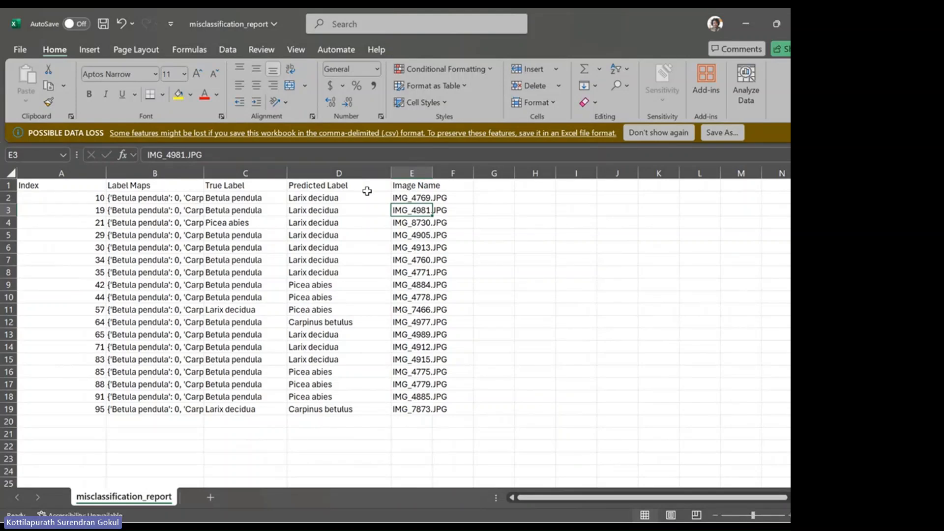
{"action": "left_click", "coordinate": [335, 208]}
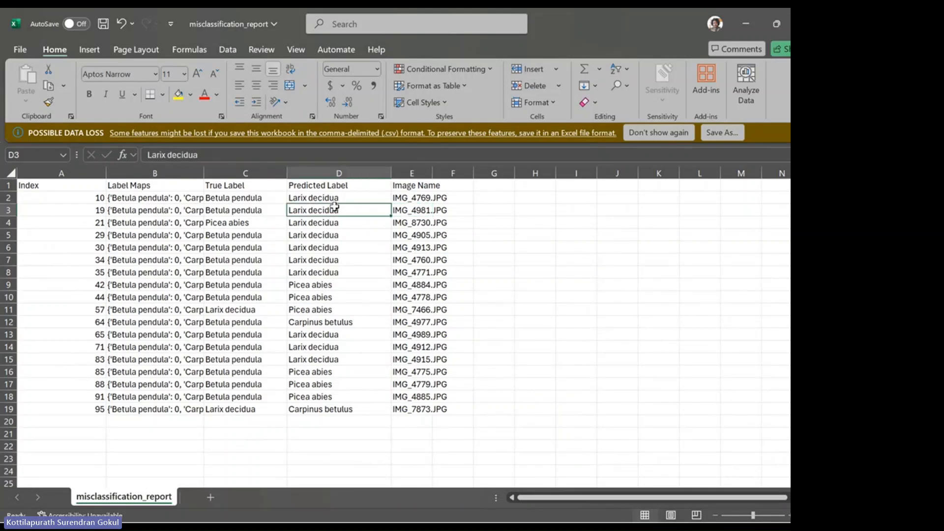
{"action": "left_click", "coordinate": [422, 212]}
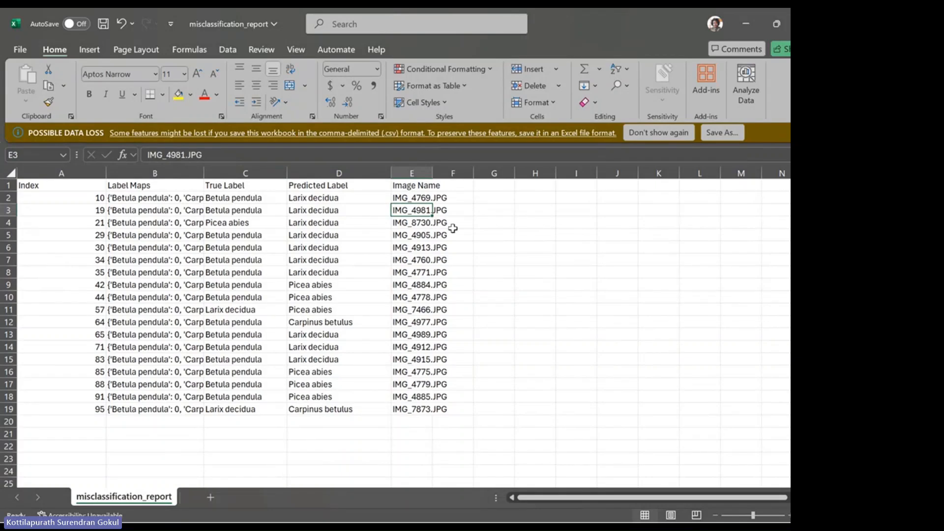
{"action": "left_click", "coordinate": [416, 233]}
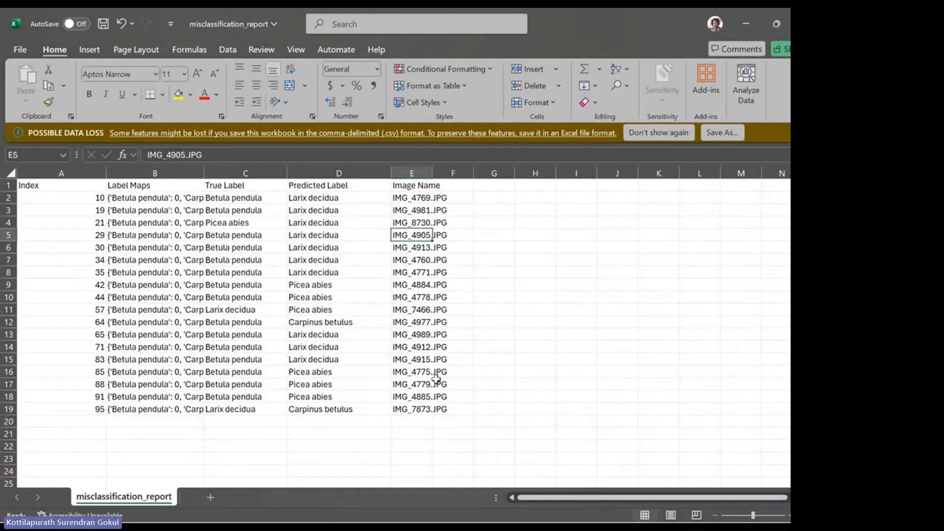
{"action": "left_click", "coordinate": [427, 258]}
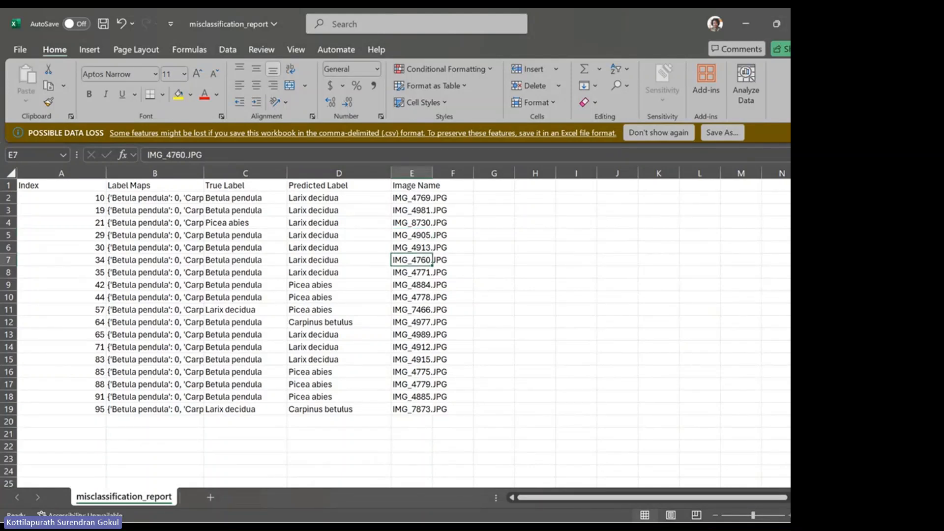
Close the misclassification report without saving the changes and return to Advanced Machine Learning Classifier.
{"action": "key", "text": "ctrl+w"}
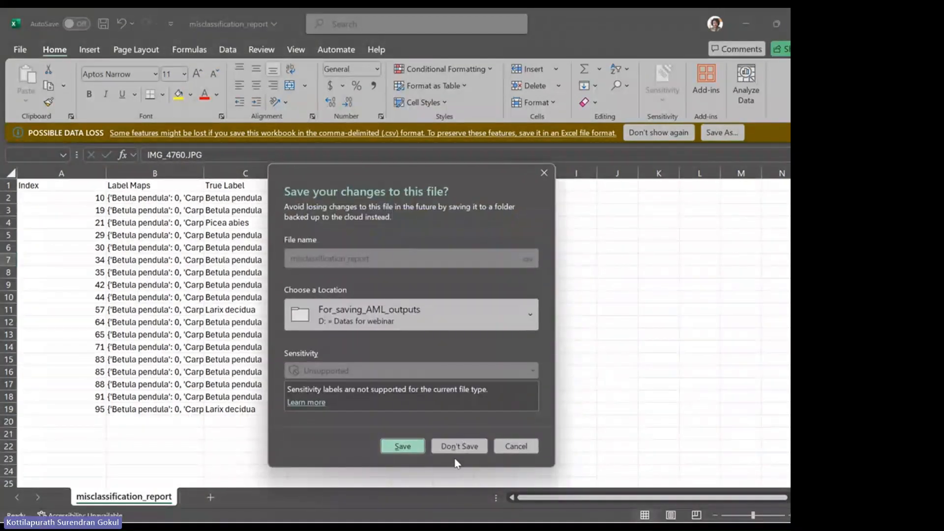
{"action": "left_click", "coordinate": [467, 450]}
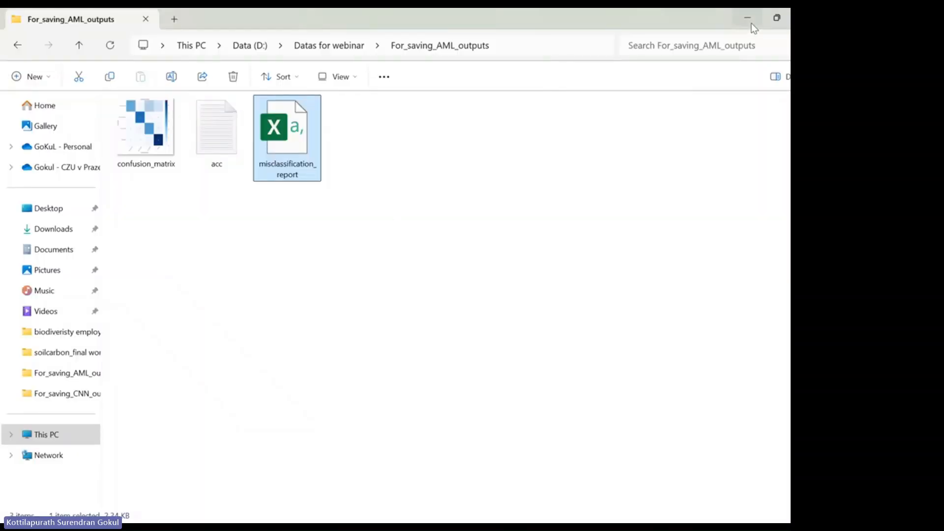
{"action": "left_click", "coordinate": [749, 22]}
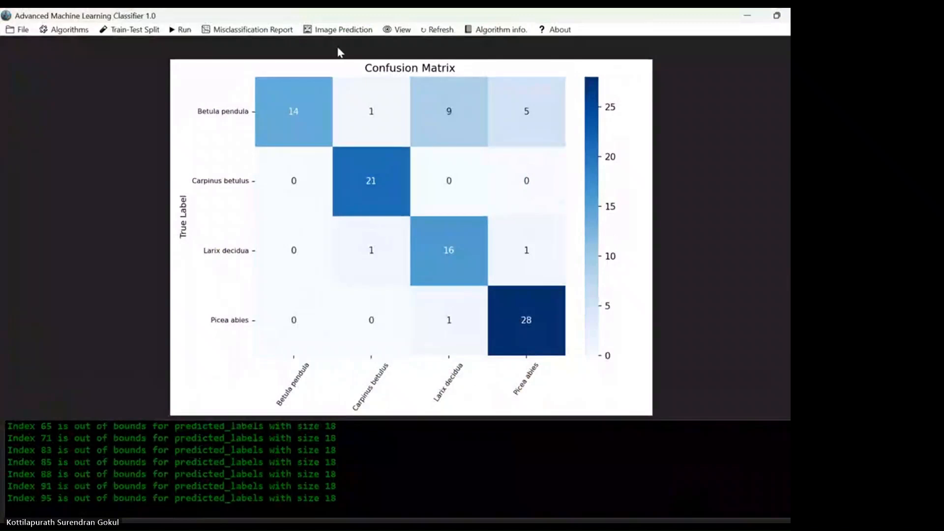
Switch to File Explorer and open the data_predi folder inside forprediction in Datas for webinar on drive D.
{"action": "double_click", "coordinate": [557, 13]}
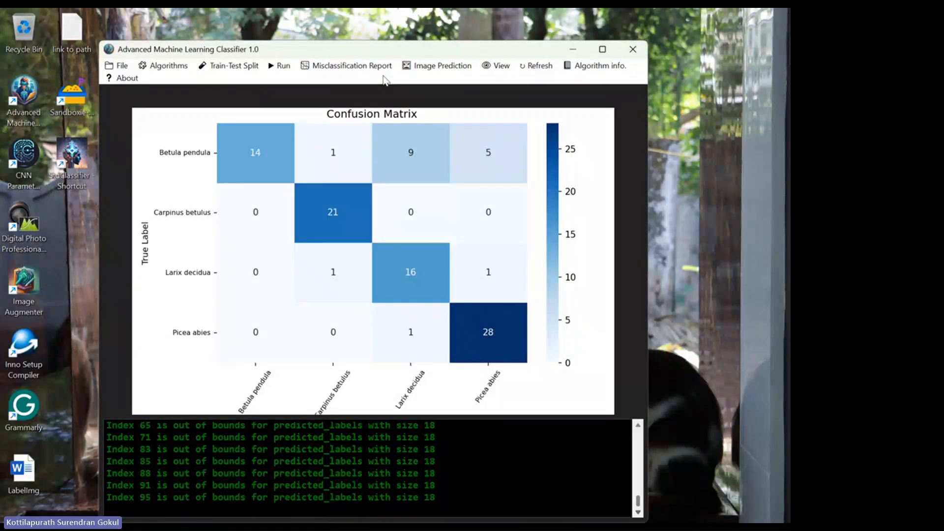
{"action": "left_click", "coordinate": [435, 69]}
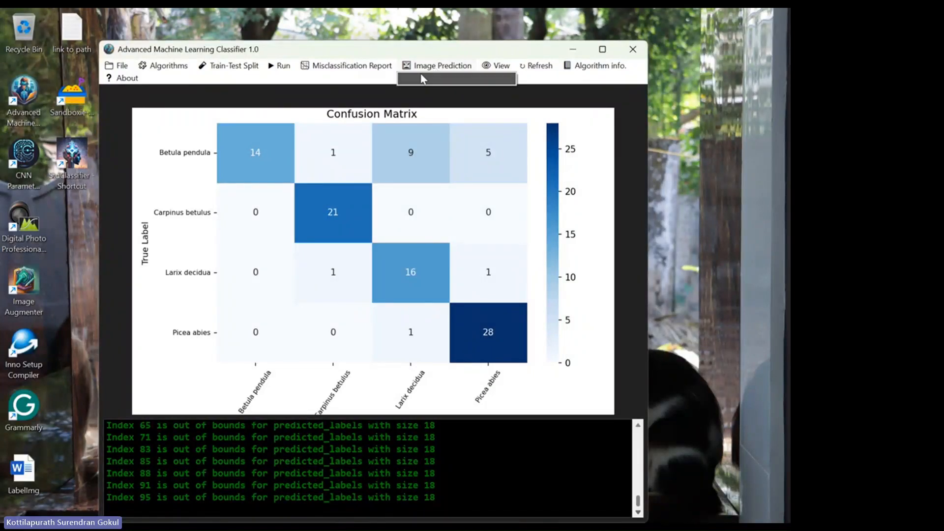
{"action": "left_click", "coordinate": [417, 514]}
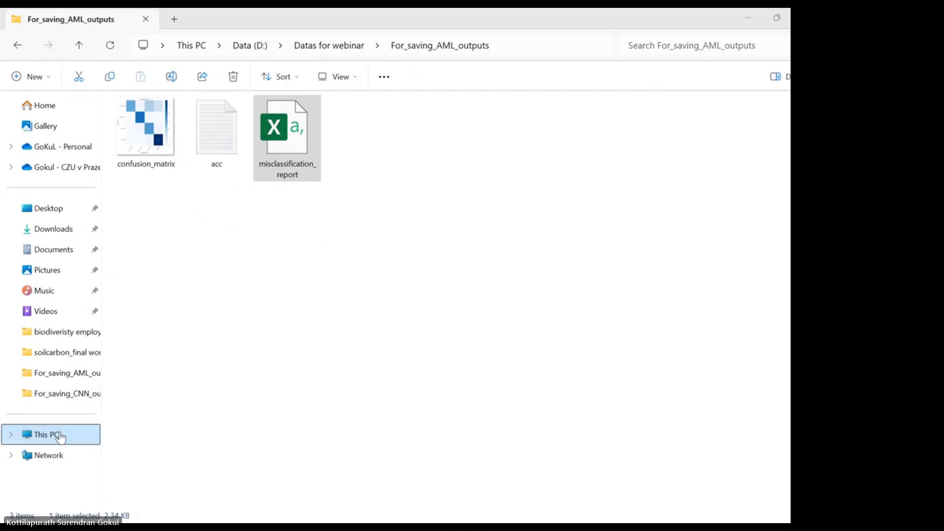
{"action": "left_click", "coordinate": [249, 47]}
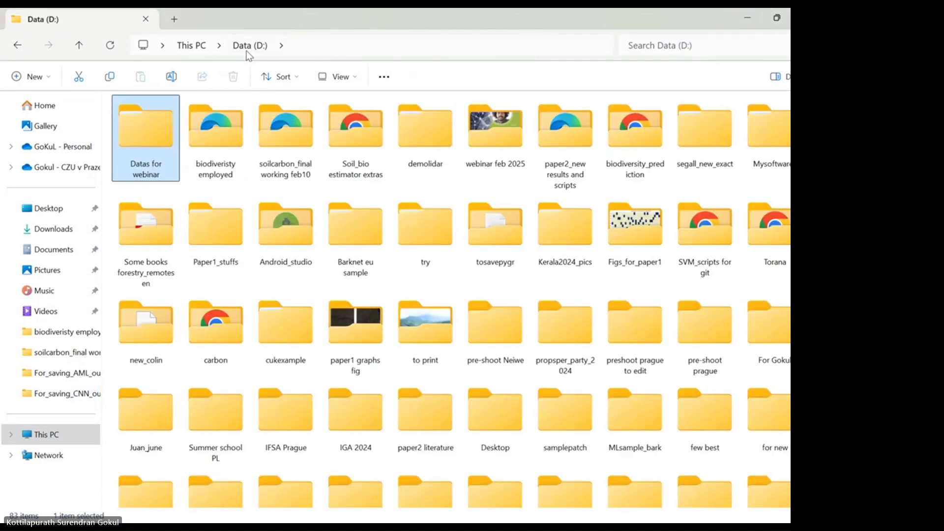
{"action": "double_click", "coordinate": [150, 149]}
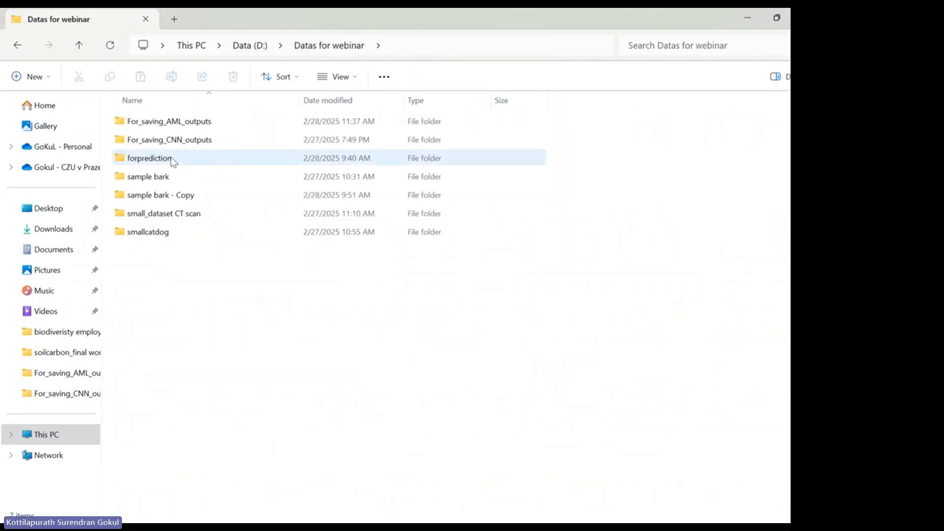
{"action": "double_click", "coordinate": [170, 158]}
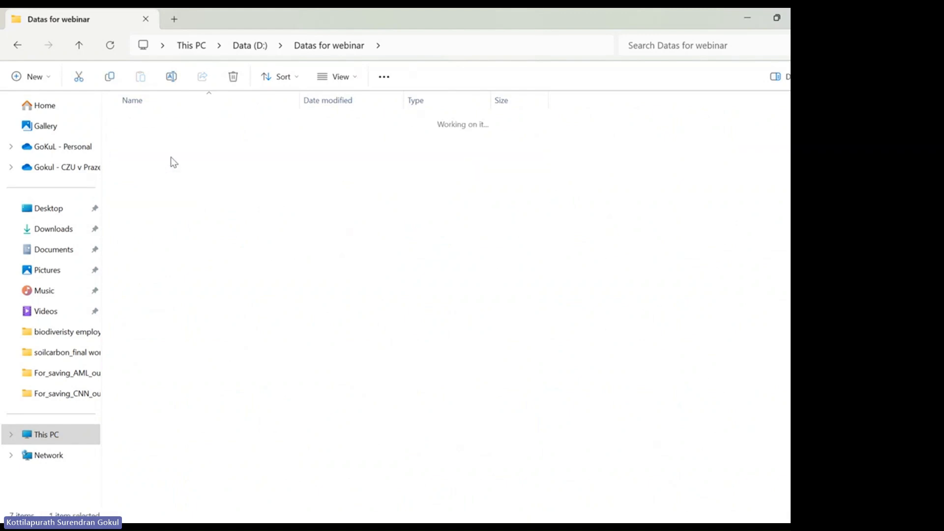
{"action": "double_click", "coordinate": [145, 123]}
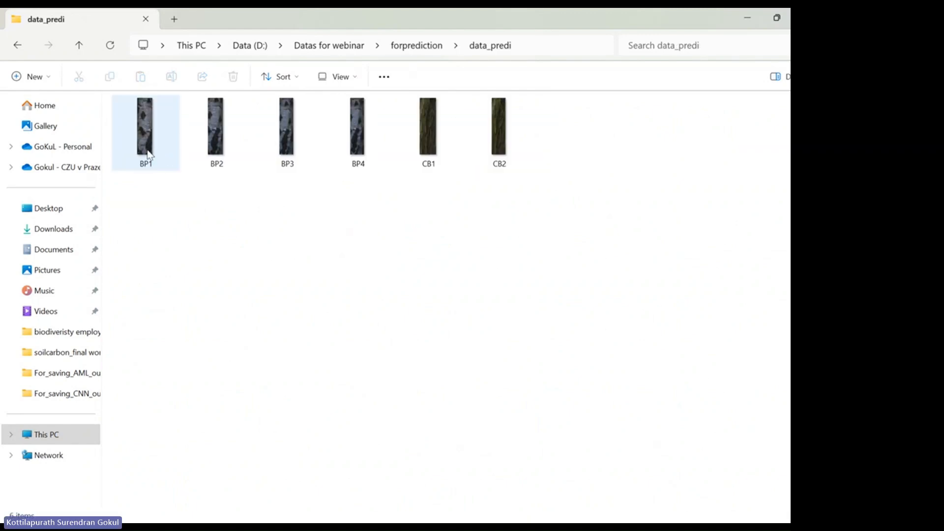
View the BP1 bark image, close it, and return to Advanced Machine Learning Classifier.
{"action": "double_click", "coordinate": [150, 156]}
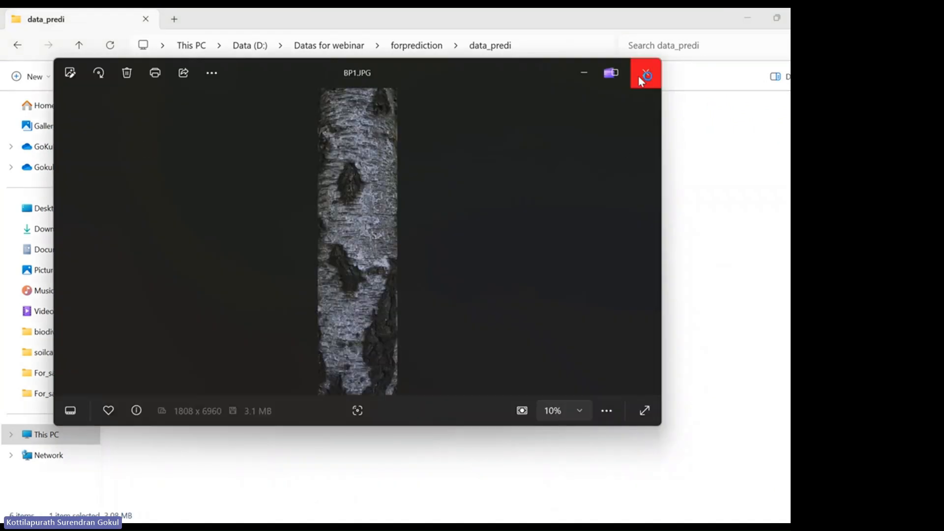
{"action": "left_click", "coordinate": [643, 79]}
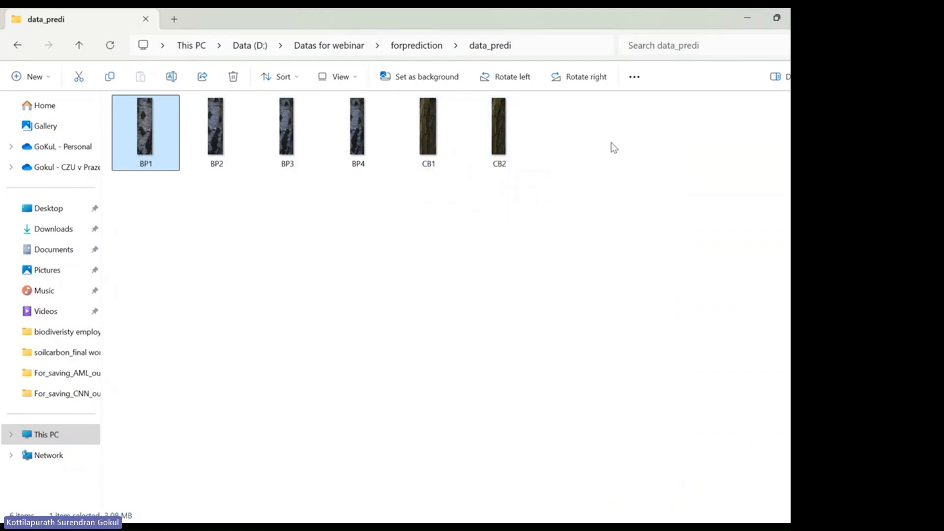
{"action": "left_click", "coordinate": [431, 270]}
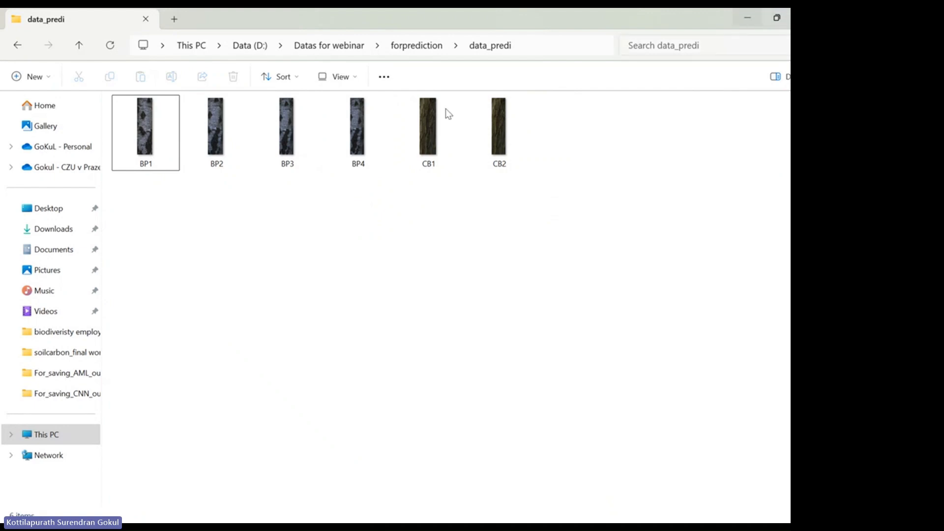
{"action": "left_click", "coordinate": [745, 20]}
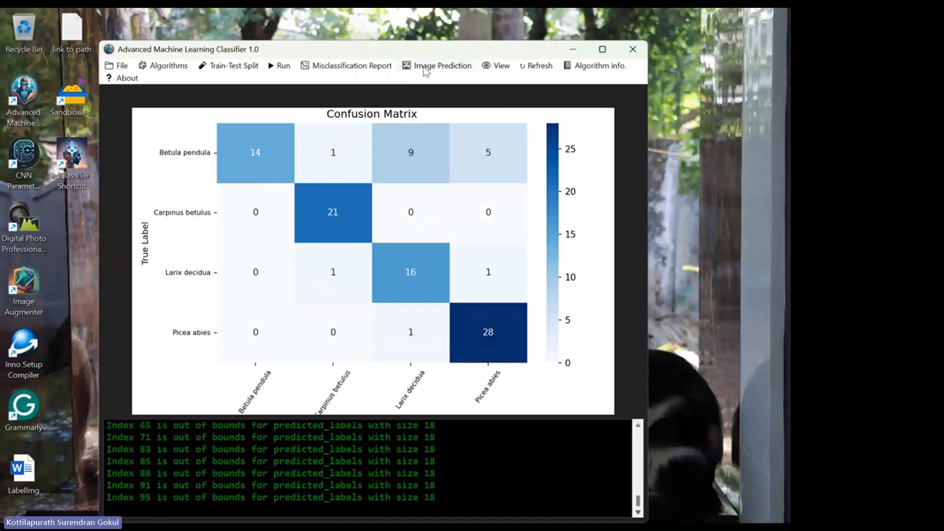
Run image prediction on the data_predi folder inside forprediction.
{"action": "left_click", "coordinate": [433, 66]}
{"action": "left_click", "coordinate": [460, 80]}
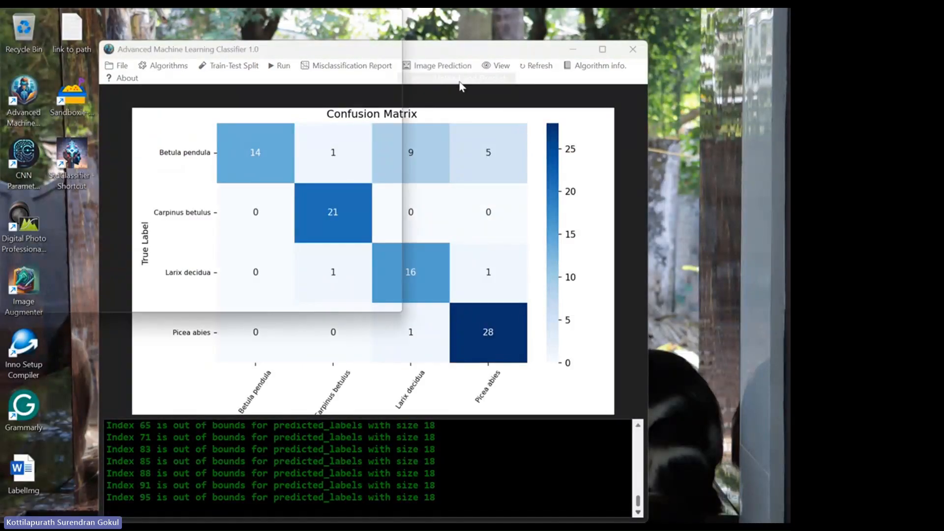
{"action": "left_click", "coordinate": [230, 120]}
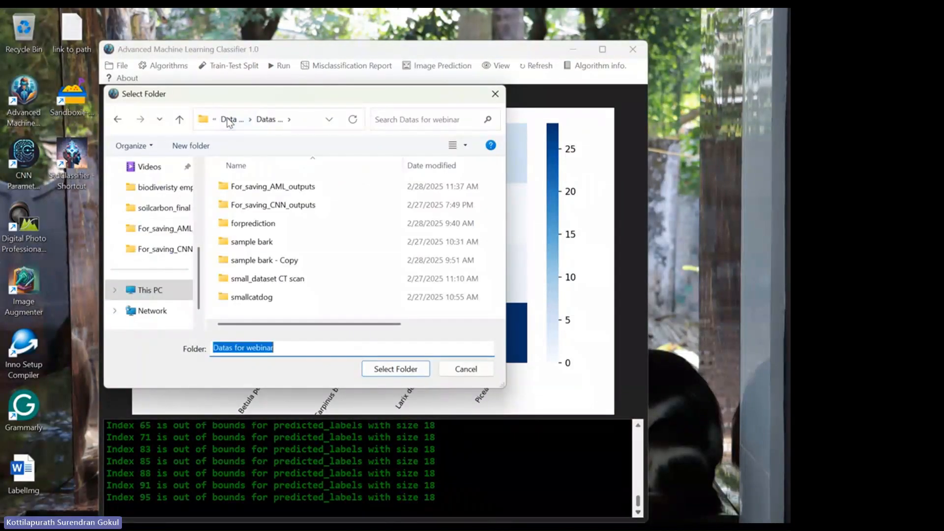
{"action": "left_click", "coordinate": [277, 225]}
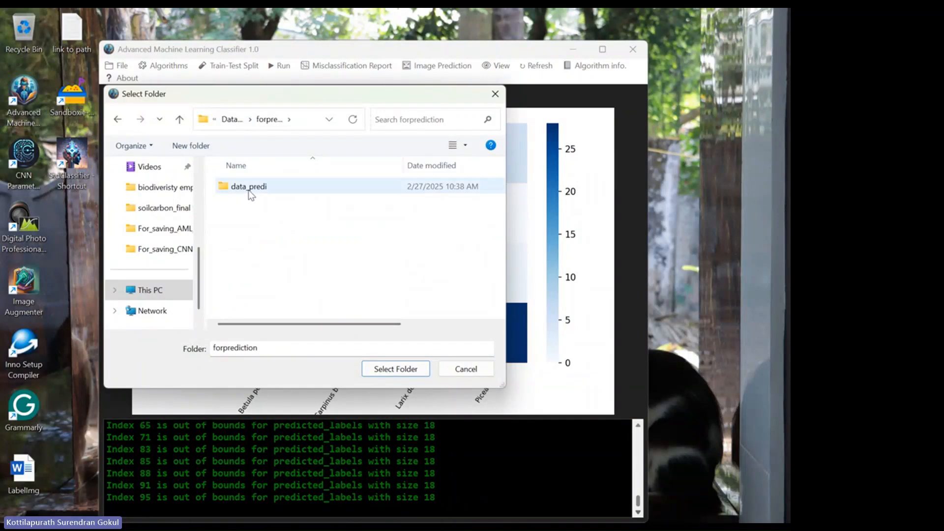
{"action": "double_click", "coordinate": [249, 190]}
{"action": "left_click", "coordinate": [392, 376]}
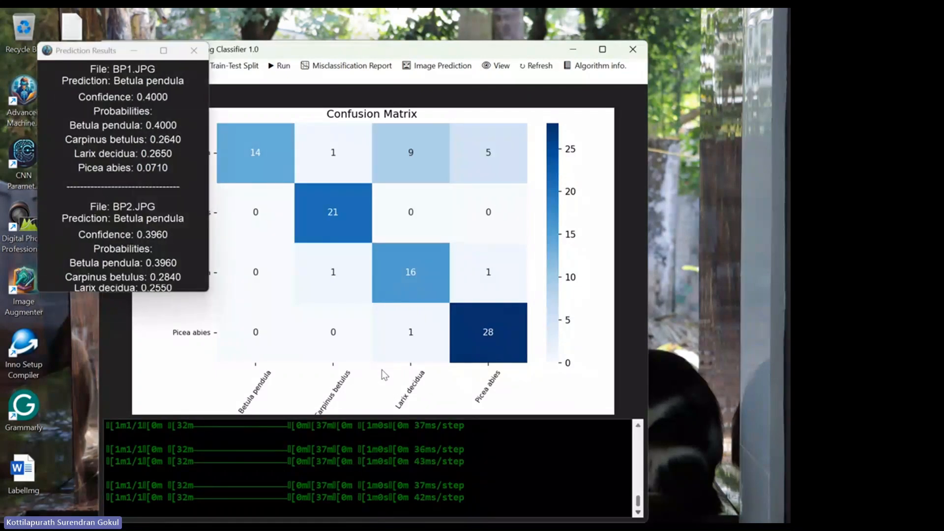
Reposition and lengthen the Prediction Results window to examine each image's predicted species, confidence and class probabilities.
{"action": "left_click", "coordinate": [164, 52]}
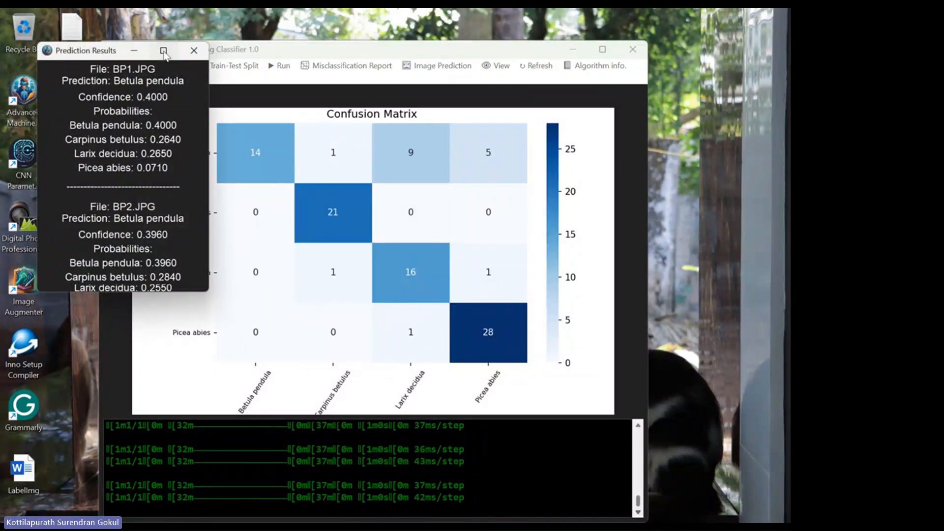
{"action": "left_click", "coordinate": [163, 52]}
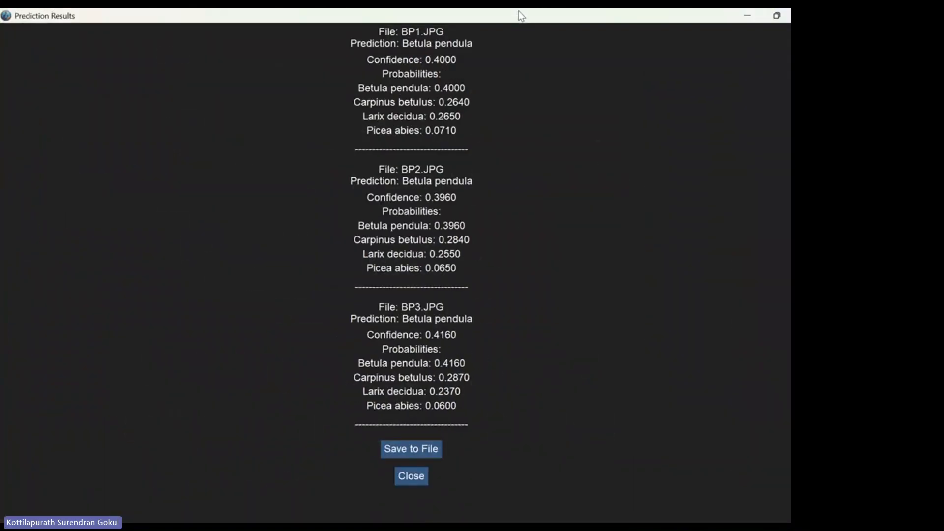
{"action": "left_click_drag", "start_coordinate": [518, 11], "coordinate": [349, 89]}
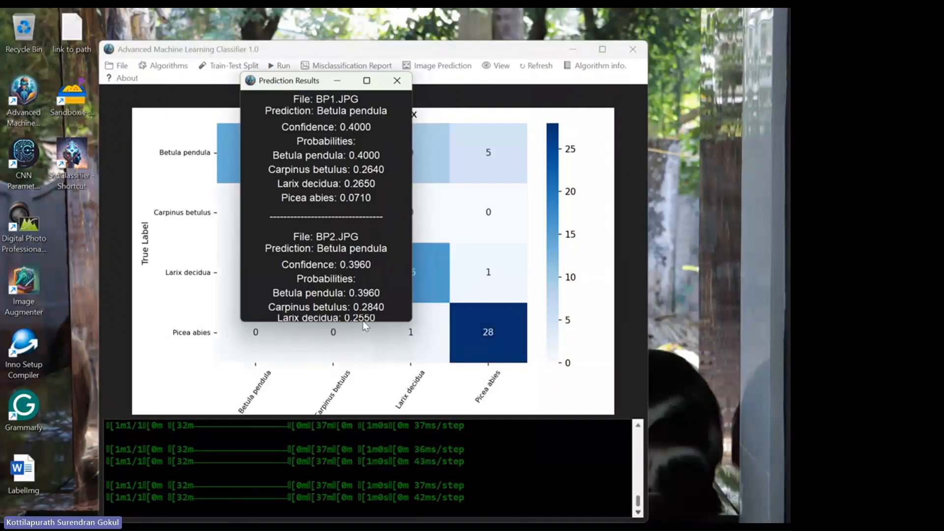
{"action": "left_click_drag", "start_coordinate": [358, 321], "coordinate": [379, 502]}
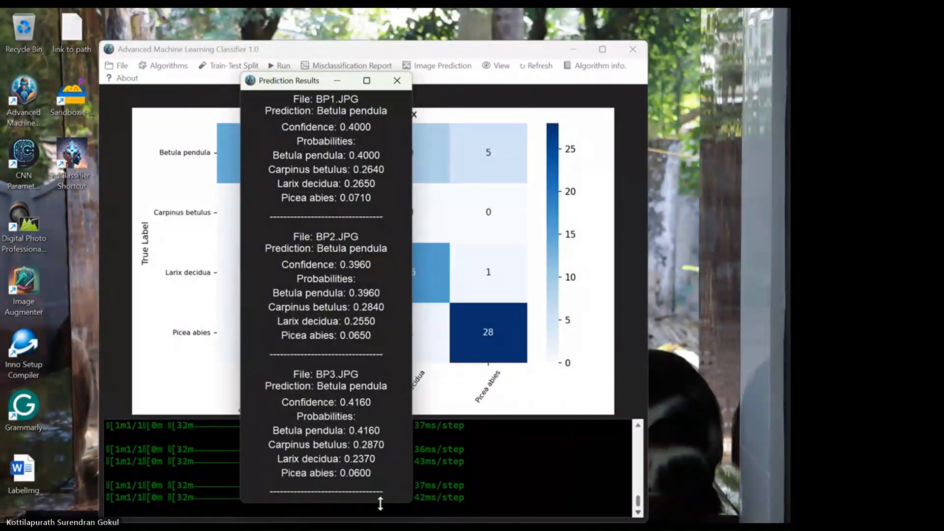
{"action": "left_click_drag", "start_coordinate": [306, 72], "coordinate": [307, 34]}
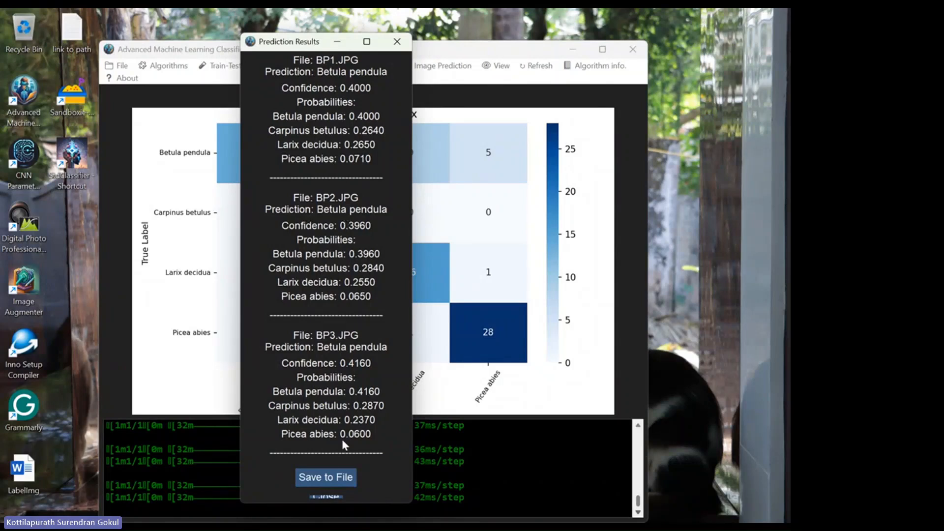
Save the prediction results as a text file named precit in the For_saving_AML_outputs folder and dismiss the message.
{"action": "left_click", "coordinate": [328, 476]}
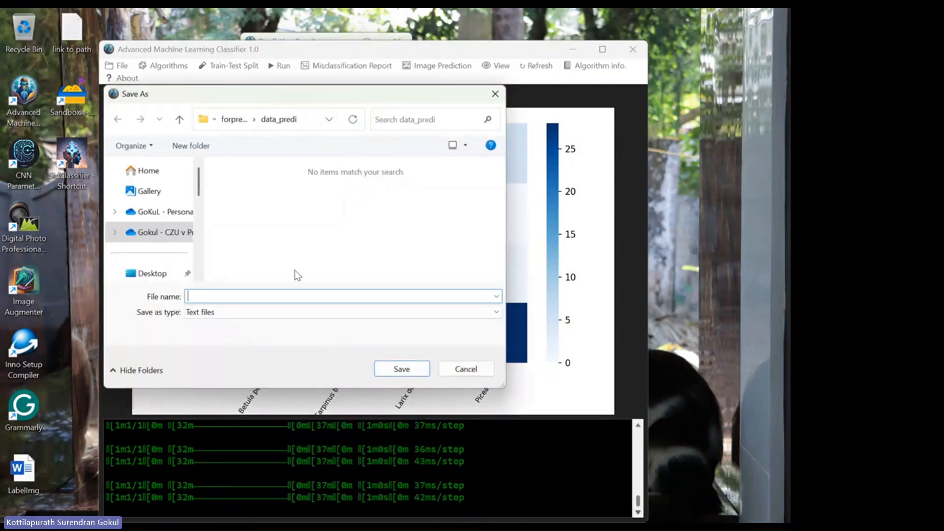
{"action": "left_click", "coordinate": [231, 122]}
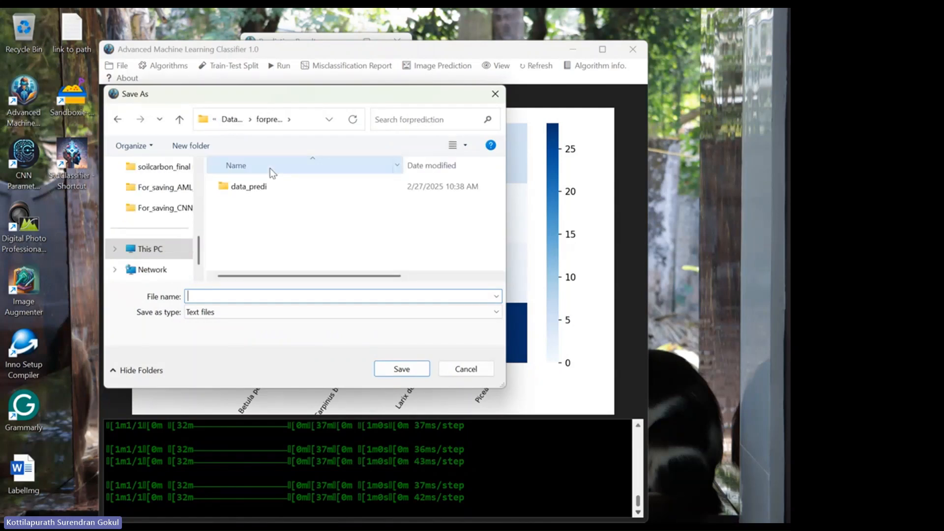
{"action": "left_click", "coordinate": [226, 121]}
{"action": "left_click", "coordinate": [295, 186]}
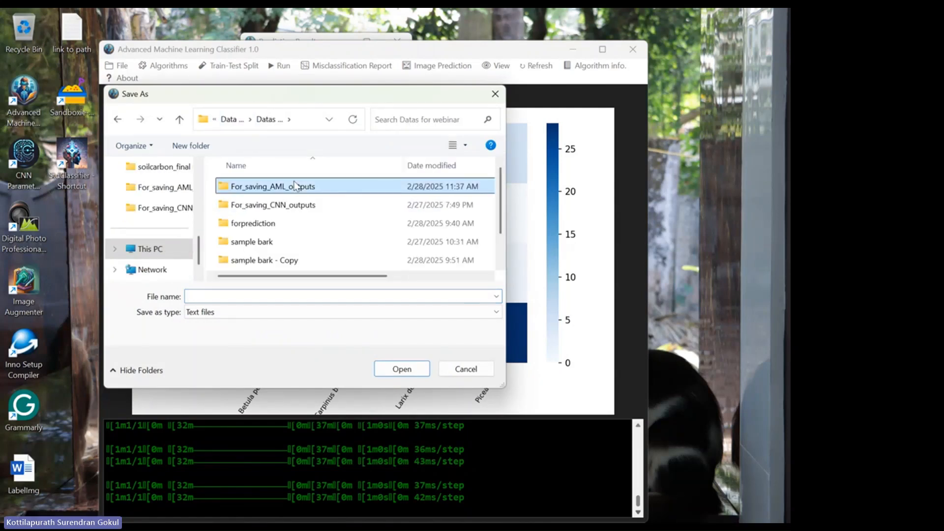
{"action": "double_click", "coordinate": [295, 186]}
{"action": "left_click", "coordinate": [245, 295]}
{"action": "type", "text": "pre"}
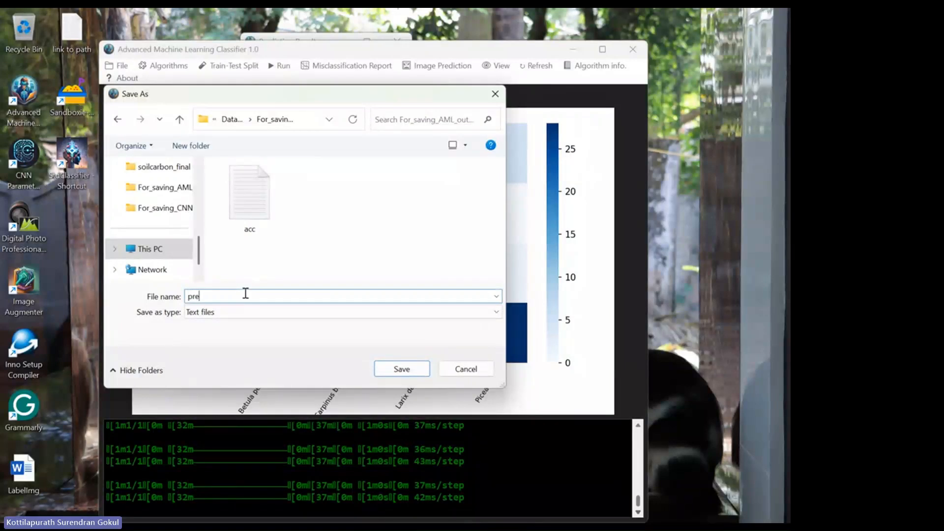
{"action": "type", "text": "di"}
{"action": "key", "text": "Return"}
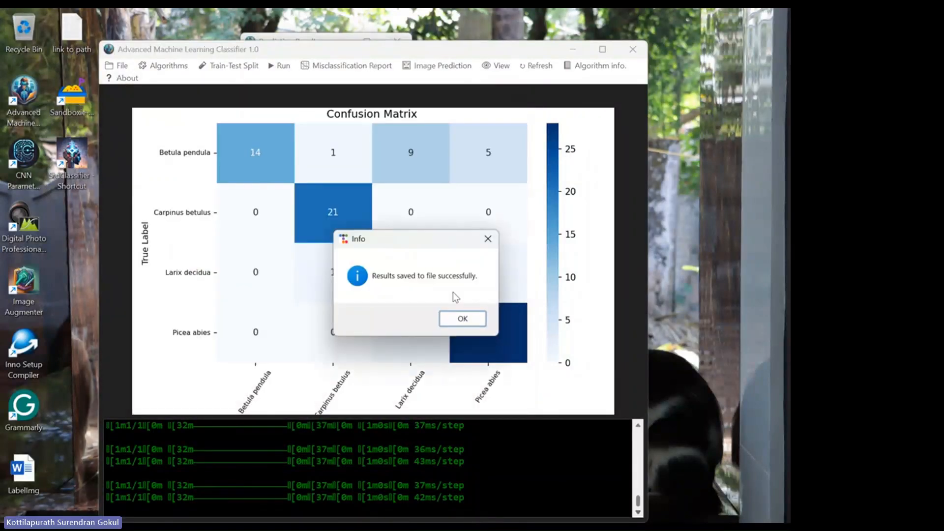
{"action": "left_click", "coordinate": [462, 320]}
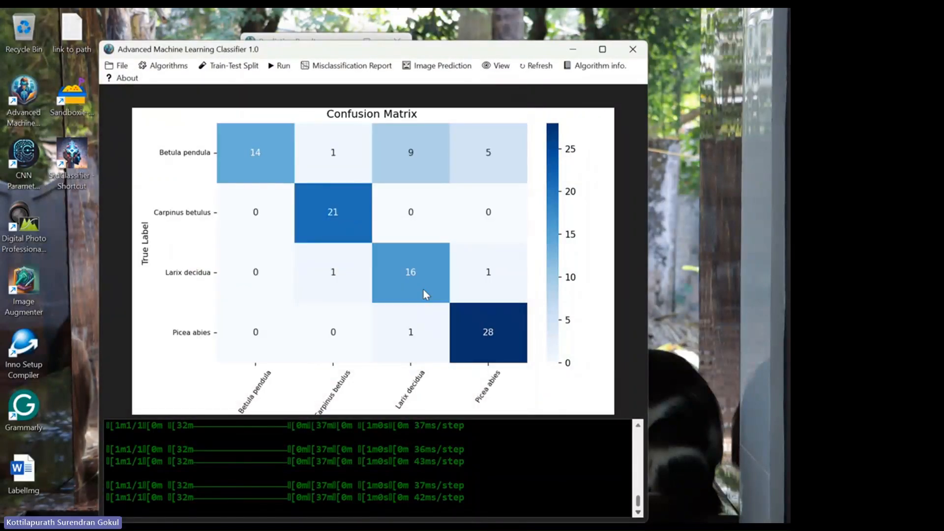
Close the Prediction Results window and open the saved precit text file from For_saving_AML_outputs in File Explorer.
{"action": "left_click", "coordinate": [282, 44]}
{"action": "left_click", "coordinate": [392, 40]}
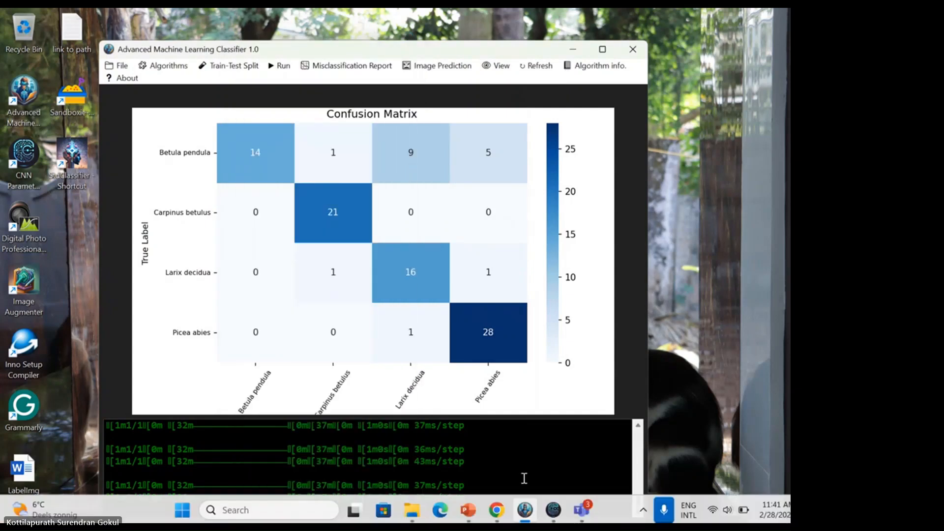
{"action": "left_click", "coordinate": [412, 509]}
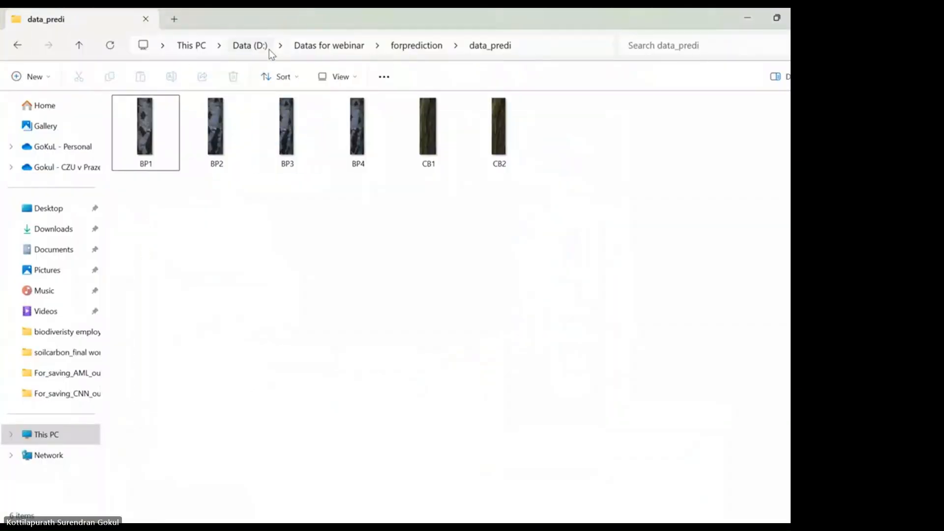
{"action": "left_click", "coordinate": [331, 45]}
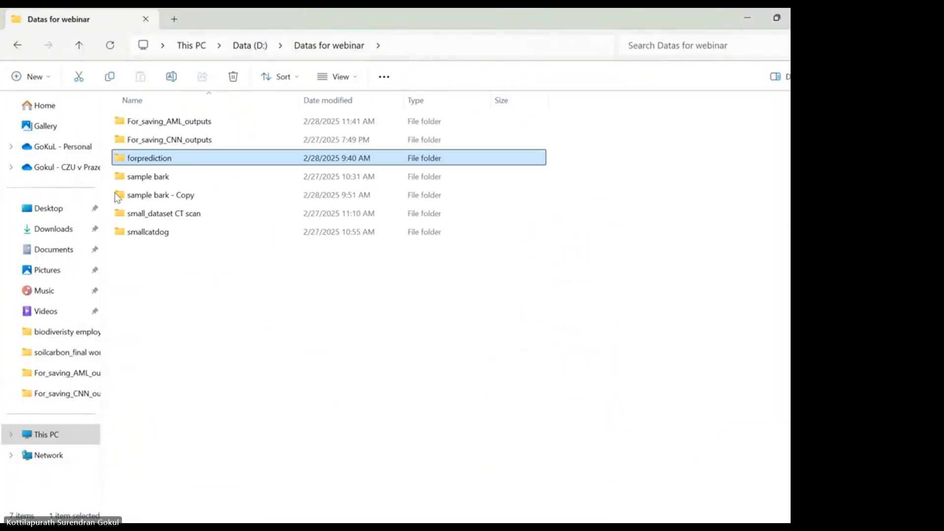
{"action": "left_click", "coordinate": [179, 126]}
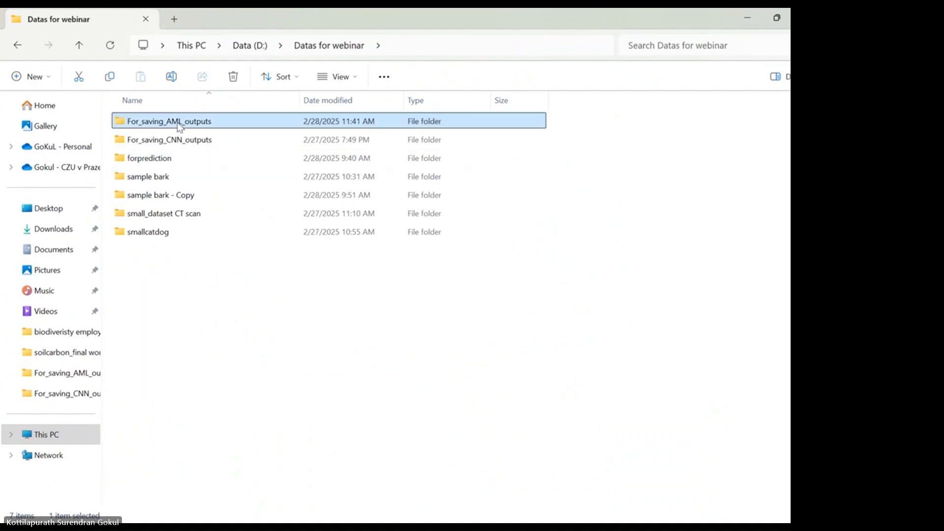
{"action": "double_click", "coordinate": [179, 126]}
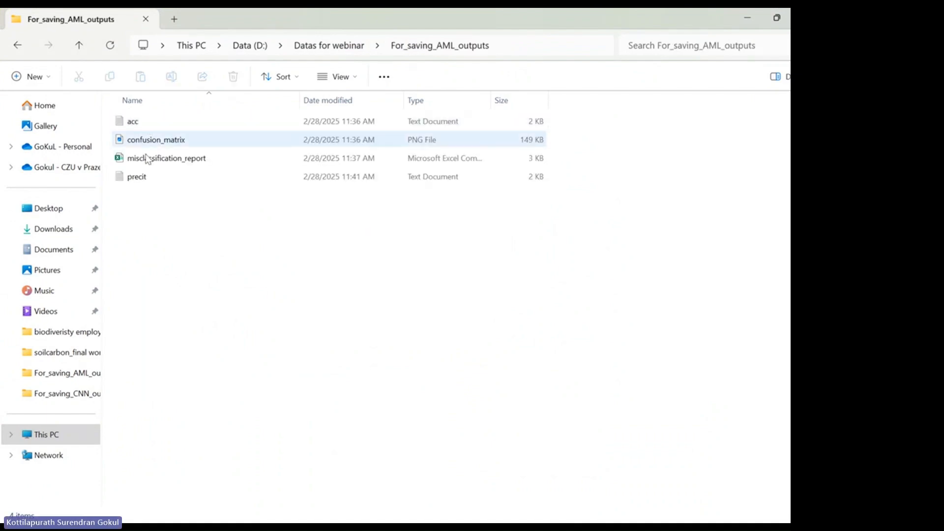
{"action": "left_click", "coordinate": [154, 177]}
{"action": "double_click", "coordinate": [153, 176]}
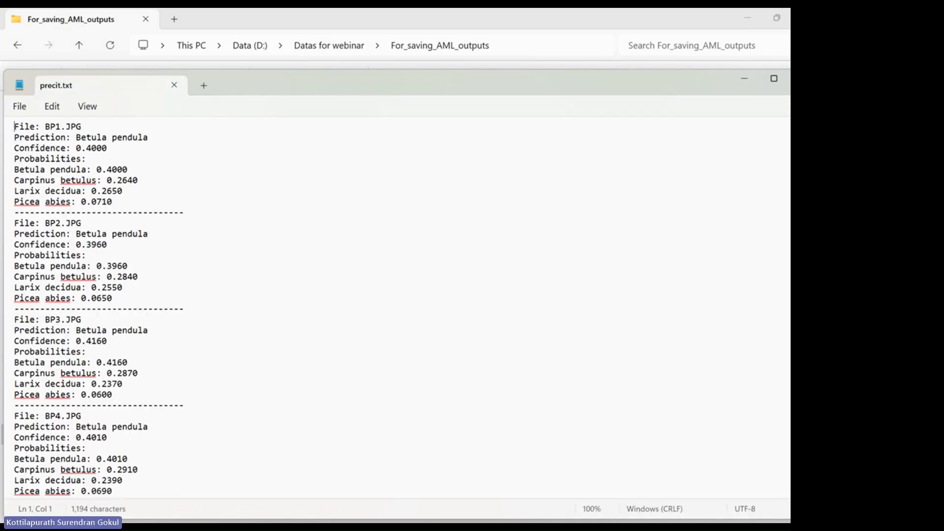
Examine the saved predictions for the CB1 and CB2 images, highlight CB2's predicted species, and minimize File Explorer.
{"action": "scroll", "coordinate": [393, 305], "scroll_direction": "down", "scroll_amount": 7}
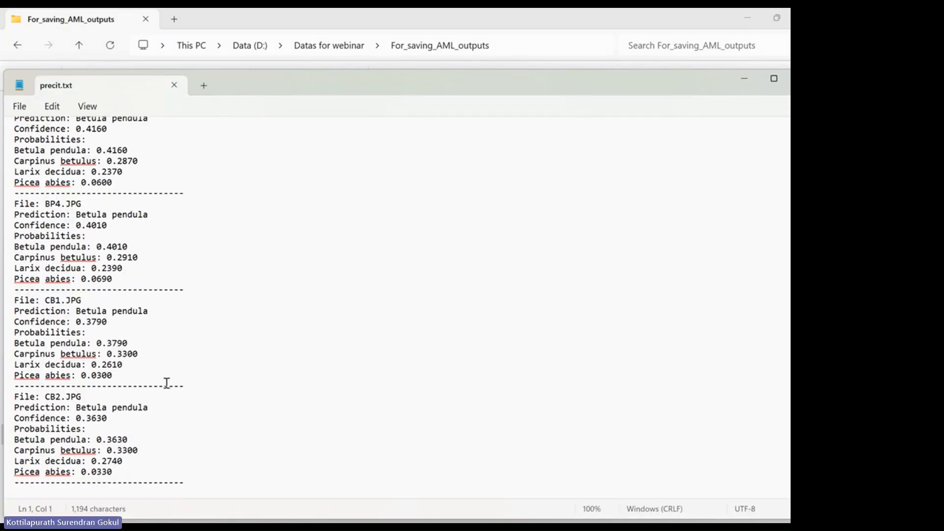
{"action": "left_click", "coordinate": [118, 318]}
{"action": "left_click_drag", "start_coordinate": [162, 410], "coordinate": [74, 414]}
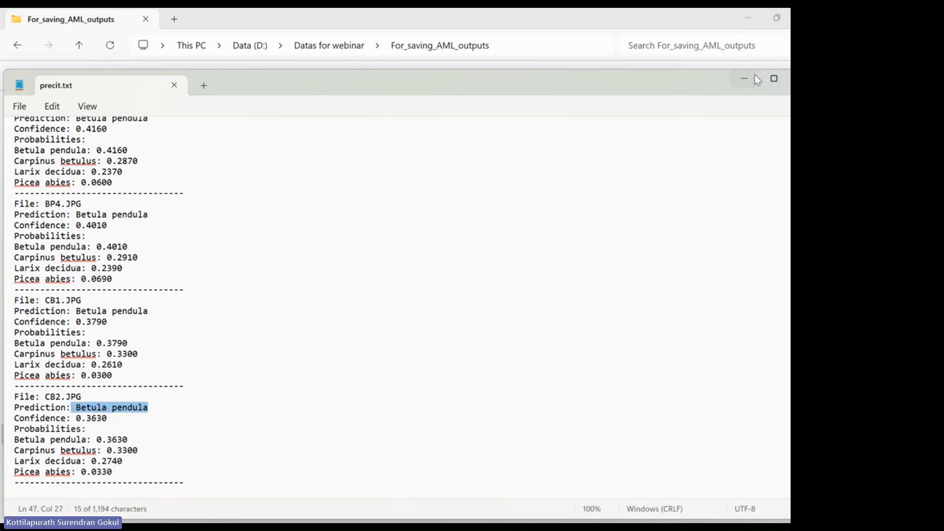
{"action": "left_click", "coordinate": [748, 16]}
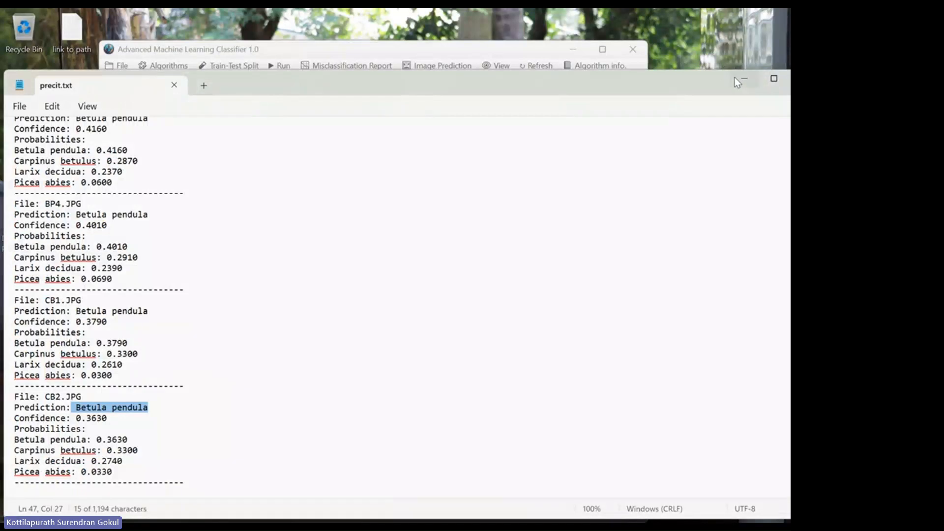
Close the precit text file and move the restored classifier window to the middle of the desktop.
{"action": "left_click", "coordinate": [742, 79]}
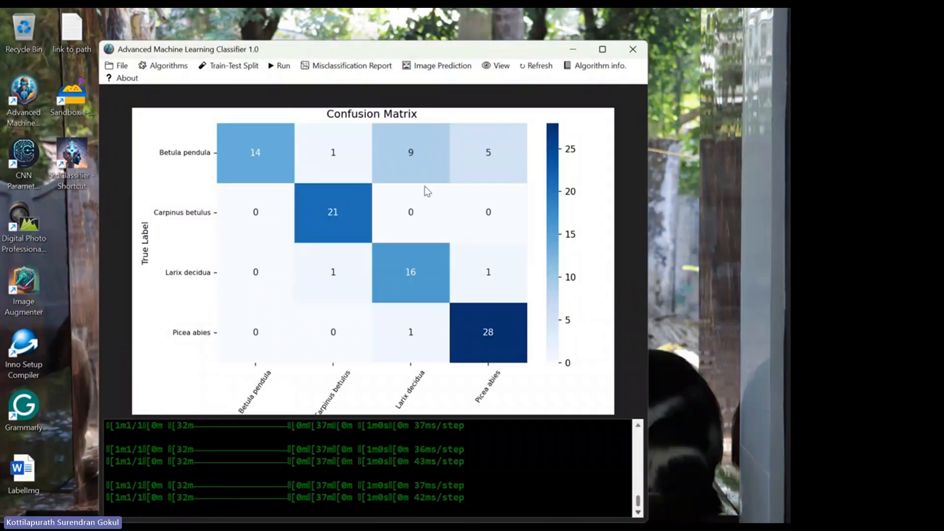
{"action": "mouse_move", "coordinate": [533, 521]}
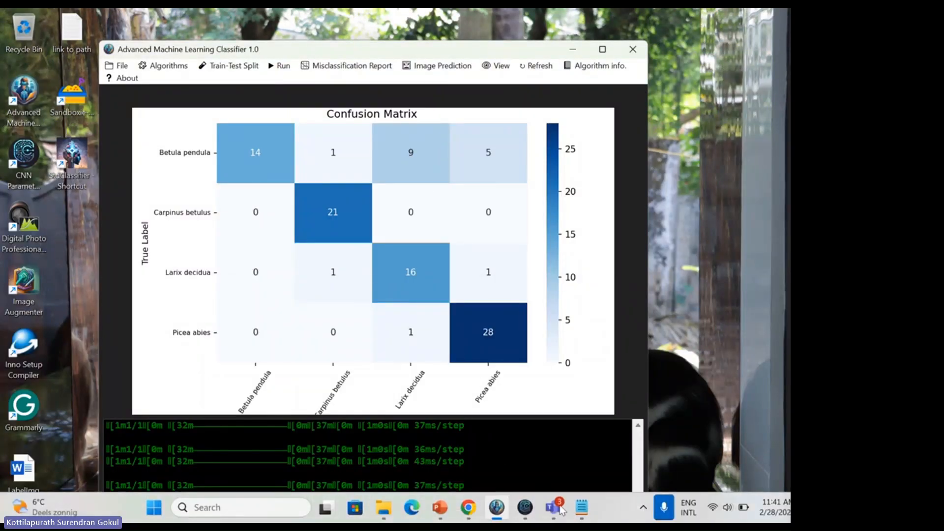
{"action": "left_click", "coordinate": [575, 511]}
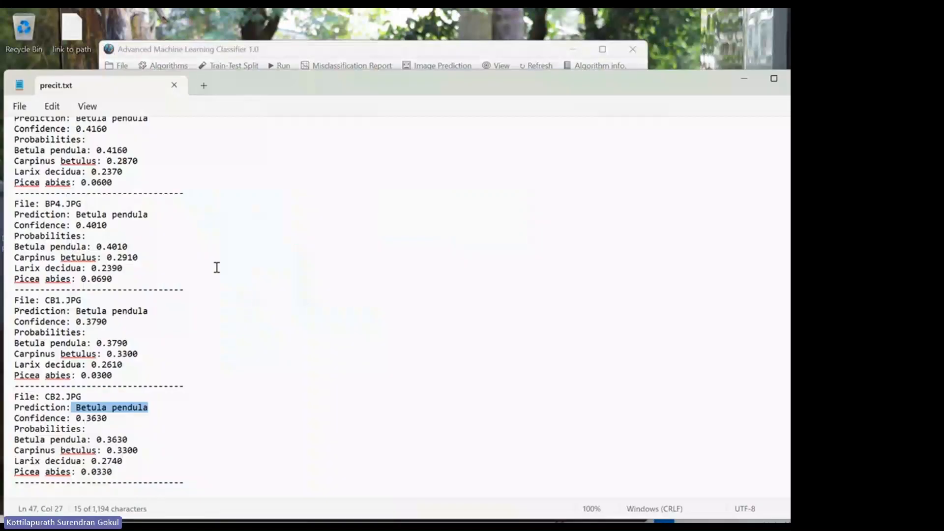
{"action": "left_click", "coordinate": [214, 268]}
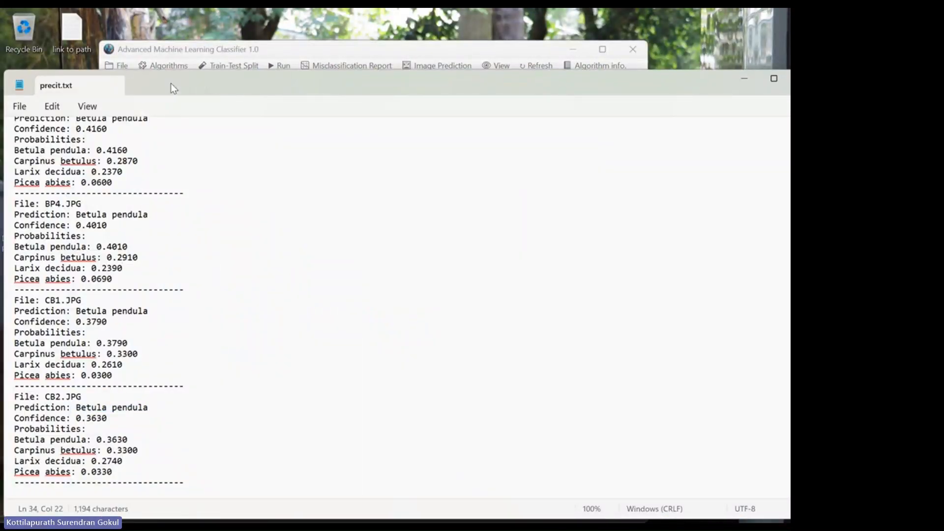
{"action": "left_click", "coordinate": [173, 86]}
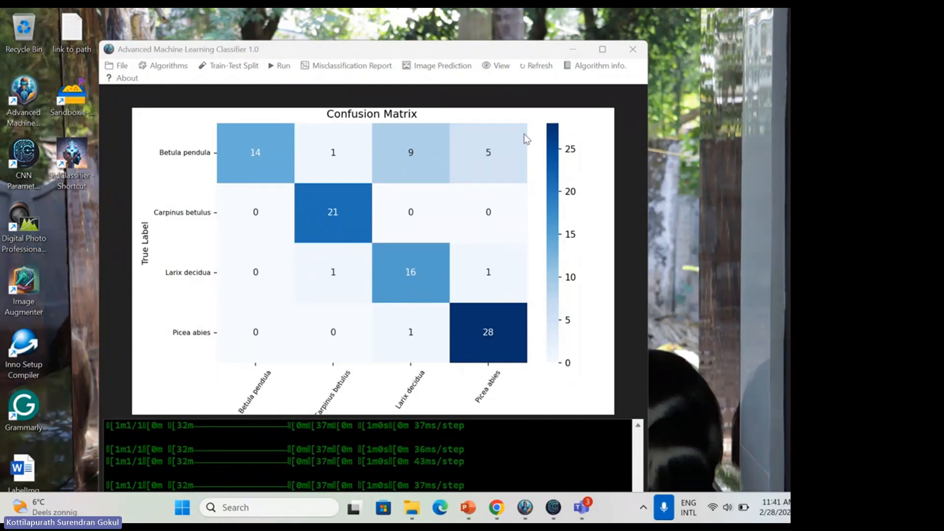
{"action": "left_click", "coordinate": [601, 51]}
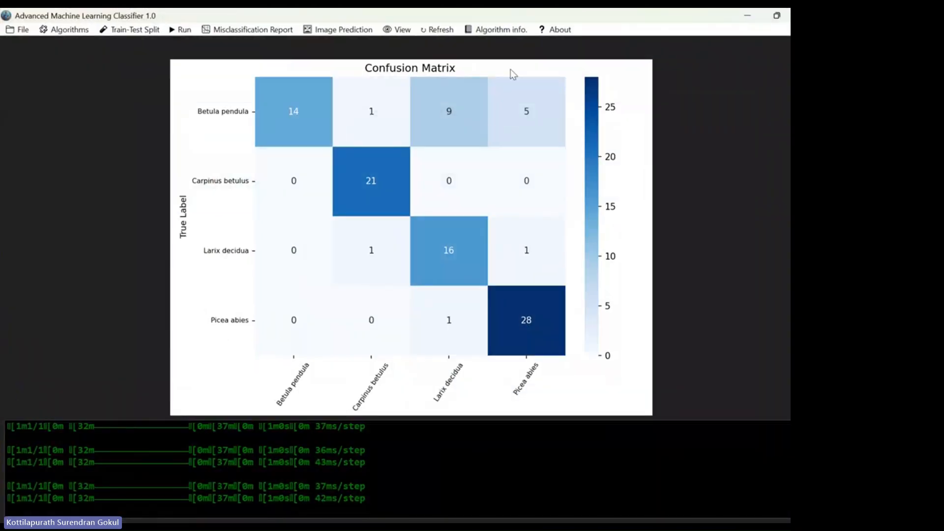
{"action": "left_click_drag", "start_coordinate": [580, 17], "coordinate": [403, 70]}
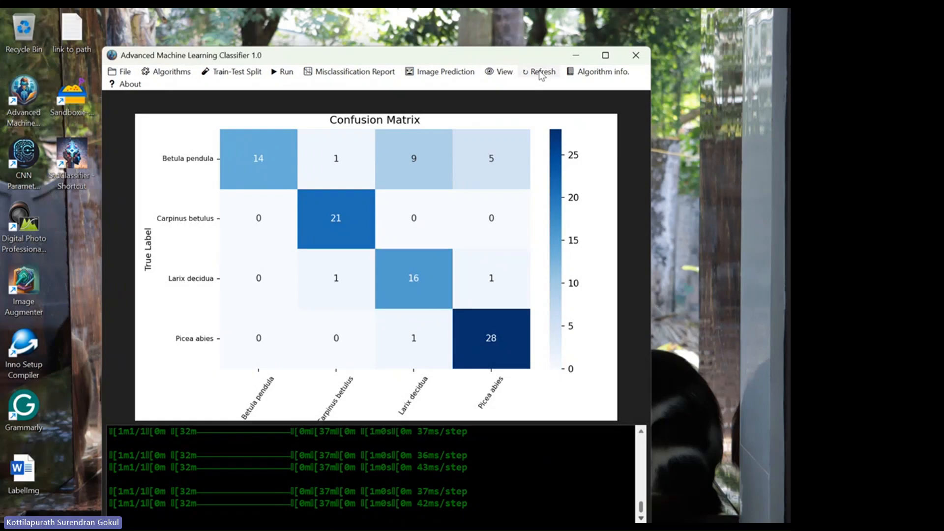
Clear the kernel output, reset all loaded data and results in the classifier, and dismiss the message.
{"action": "left_click", "coordinate": [541, 74]}
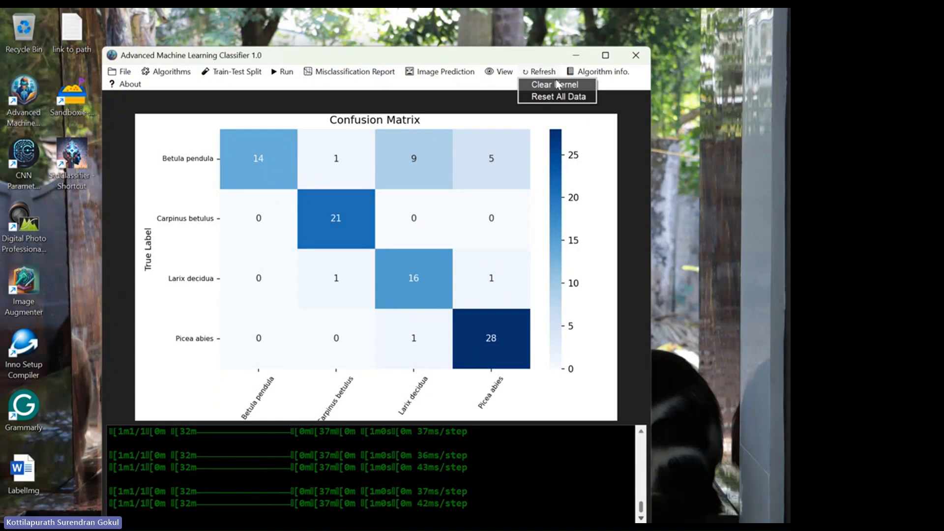
{"action": "left_click", "coordinate": [551, 85]}
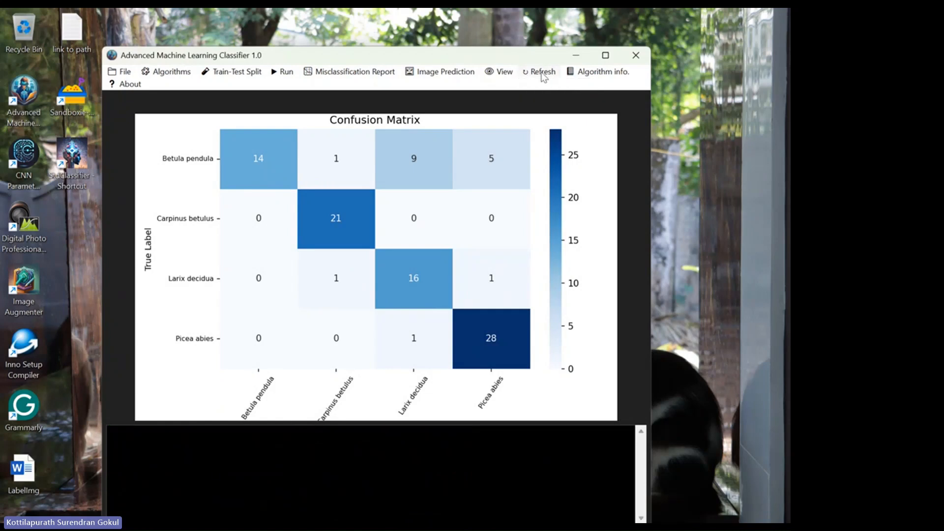
{"action": "left_click", "coordinate": [540, 74]}
{"action": "left_click", "coordinate": [565, 96]}
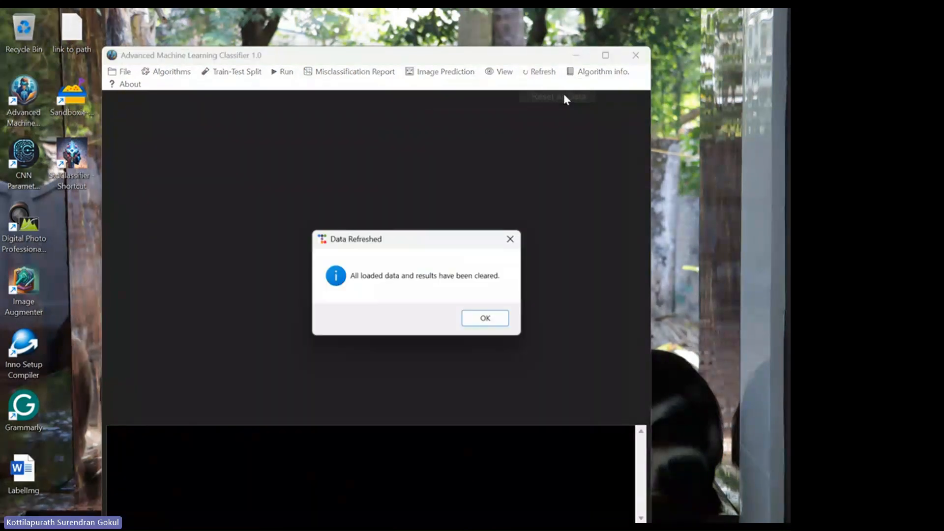
{"action": "left_click", "coordinate": [499, 318]}
Read the AdaBoost algorithm description, including its syntax example, and close it.
{"action": "left_click", "coordinate": [124, 73]}
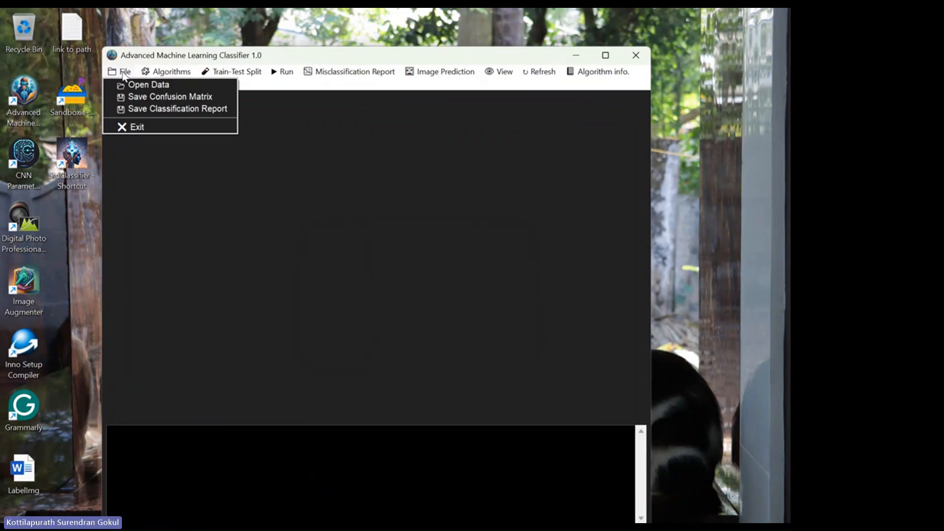
{"action": "mouse_move", "coordinate": [231, 74]}
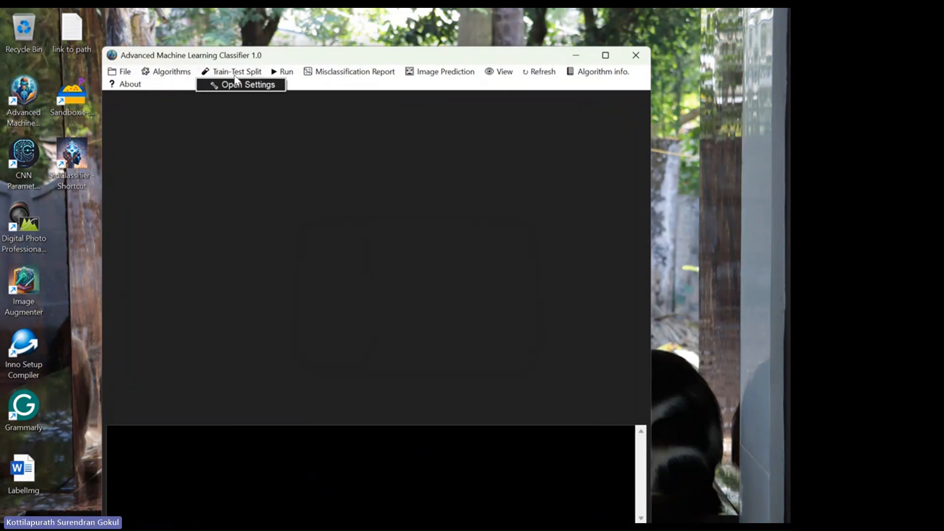
{"action": "mouse_move", "coordinate": [283, 73]}
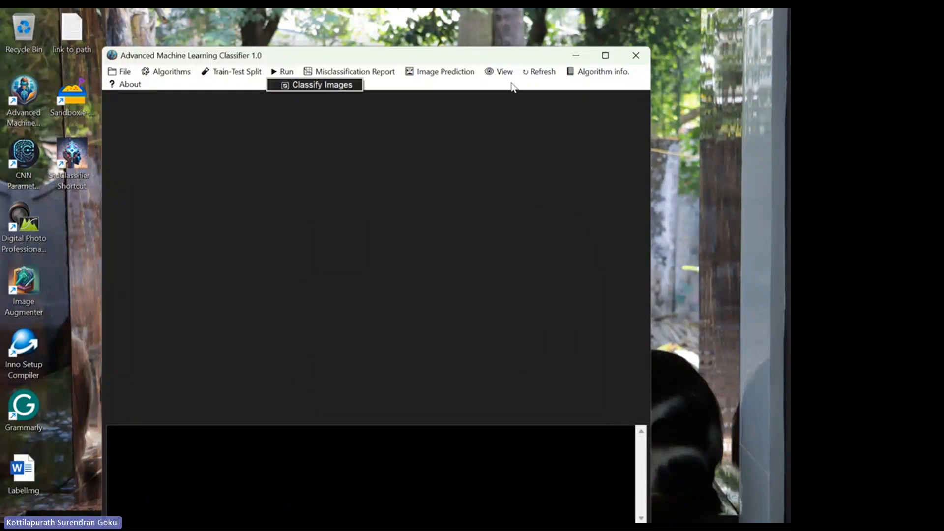
{"action": "mouse_move", "coordinate": [583, 76]}
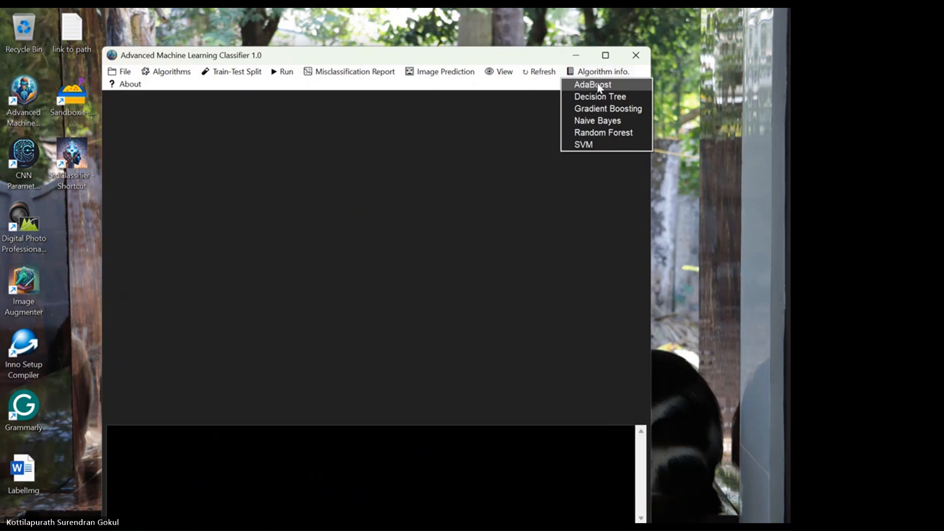
{"action": "left_click", "coordinate": [599, 86]}
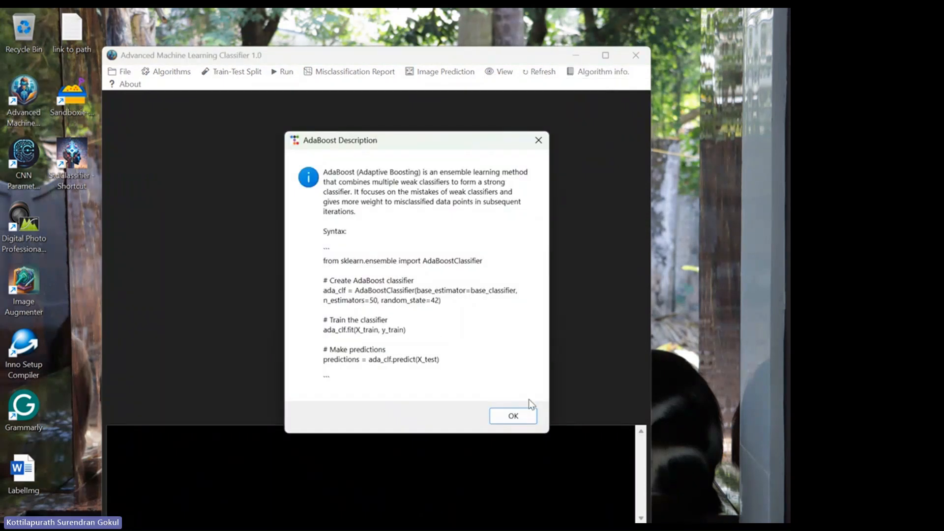
{"action": "left_click", "coordinate": [518, 419]}
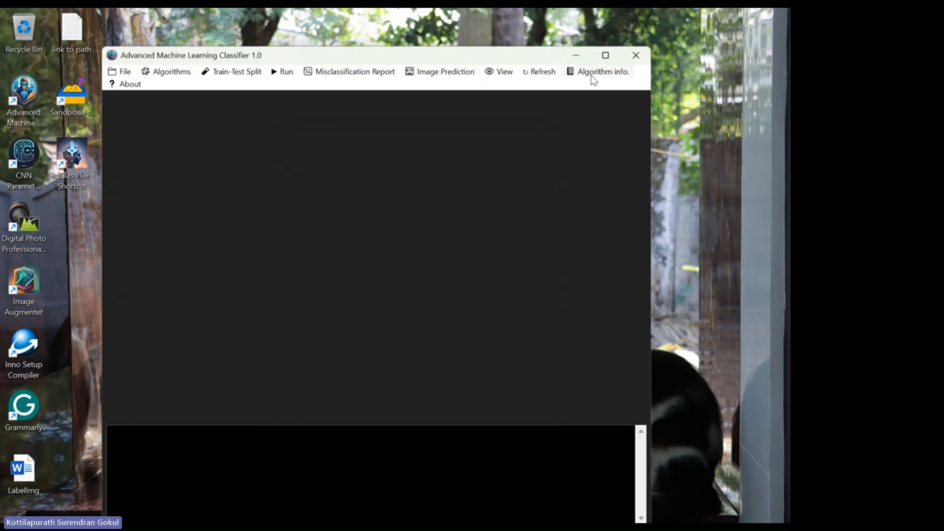
Read the Decision Tree and Naive Bayes algorithm descriptions, closing each one.
{"action": "left_click", "coordinate": [591, 74]}
{"action": "left_click", "coordinate": [604, 96]}
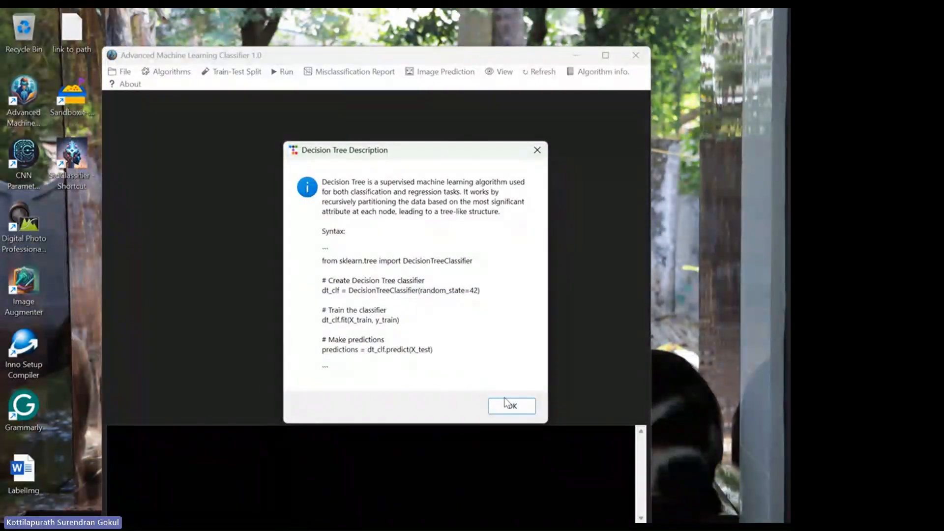
{"action": "left_click", "coordinate": [511, 406]}
{"action": "left_click", "coordinate": [589, 75]}
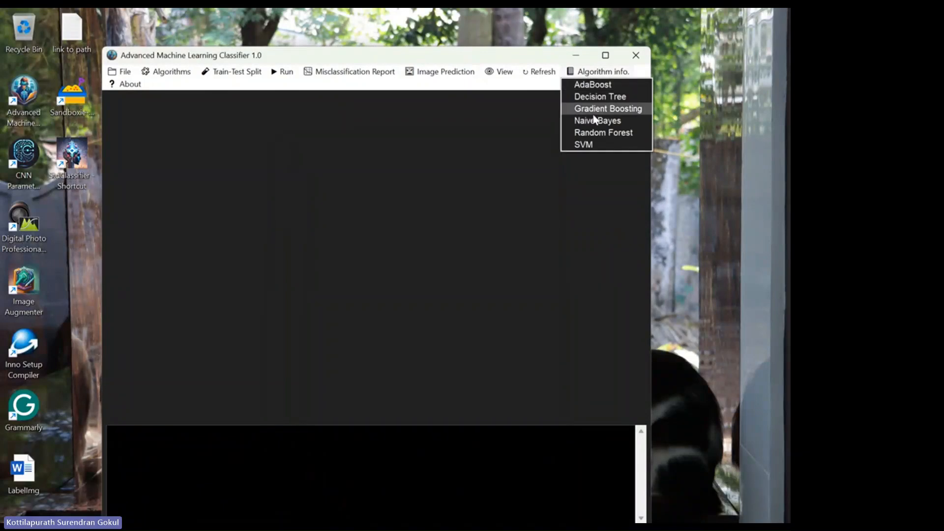
{"action": "left_click", "coordinate": [596, 122]}
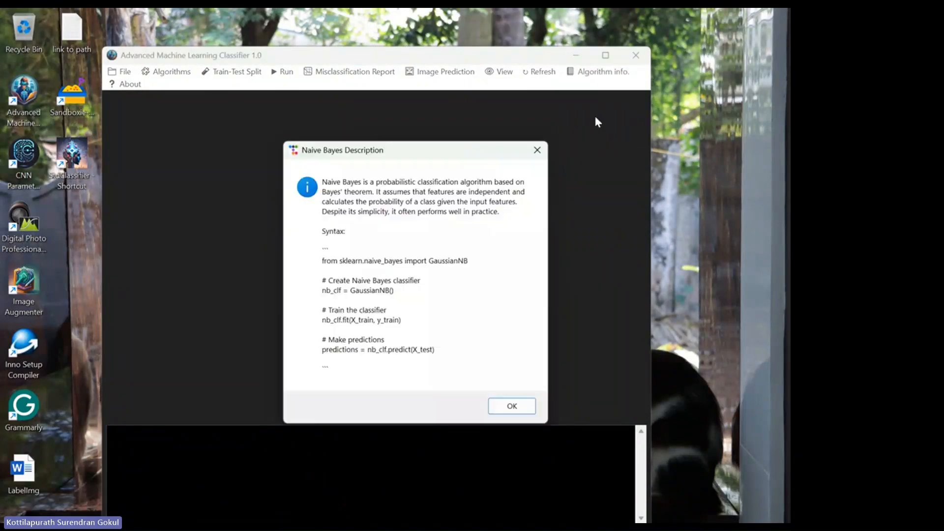
{"action": "left_click", "coordinate": [519, 407]}
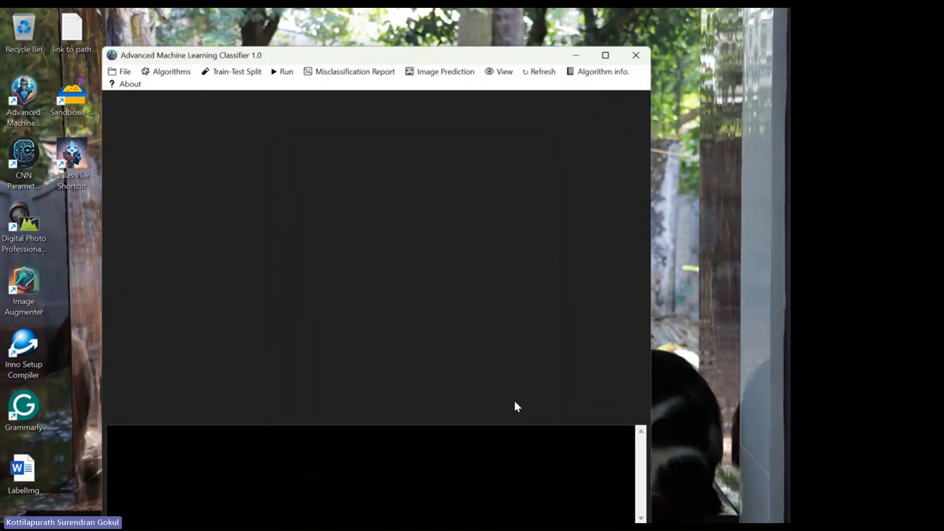
Read the application's About information, close it, and look for the option to visit the GitHub repository.
{"action": "left_click", "coordinate": [128, 88]}
{"action": "left_click", "coordinate": [160, 97]}
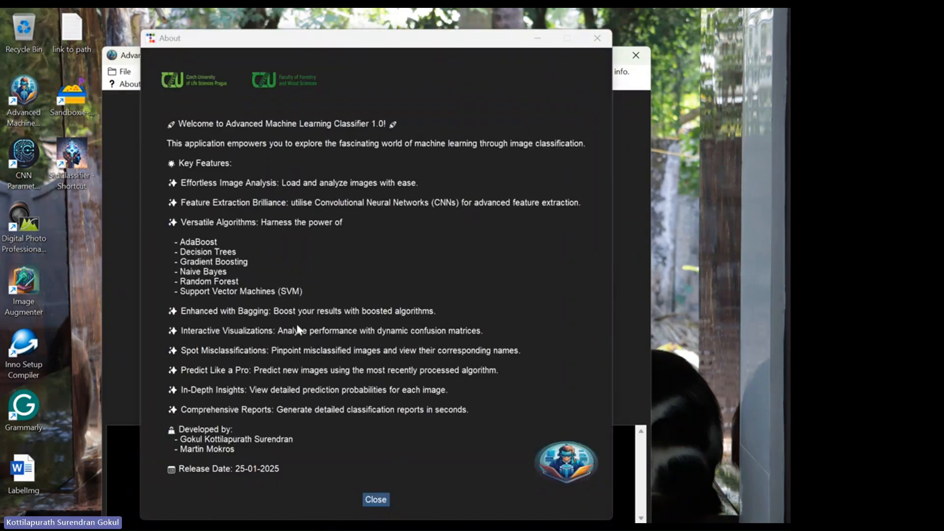
{"action": "left_click", "coordinate": [376, 499]}
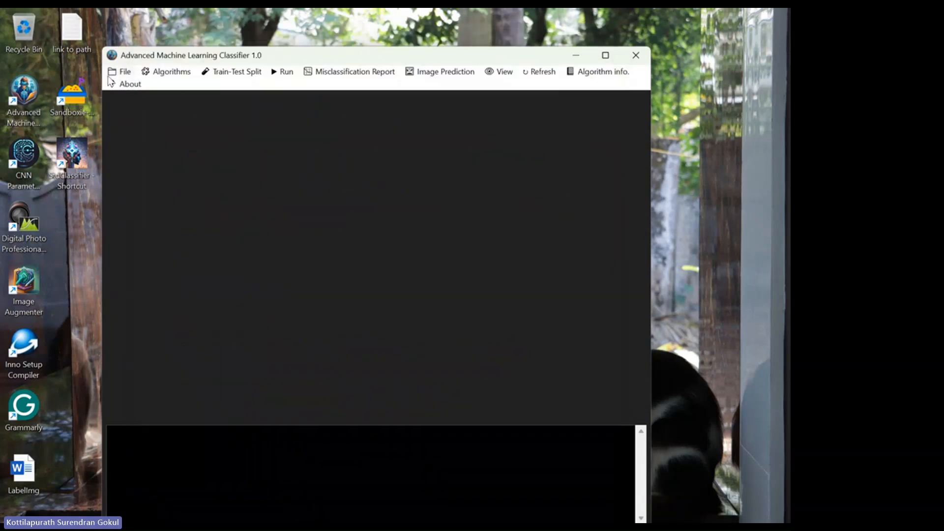
{"action": "left_click", "coordinate": [127, 85]}
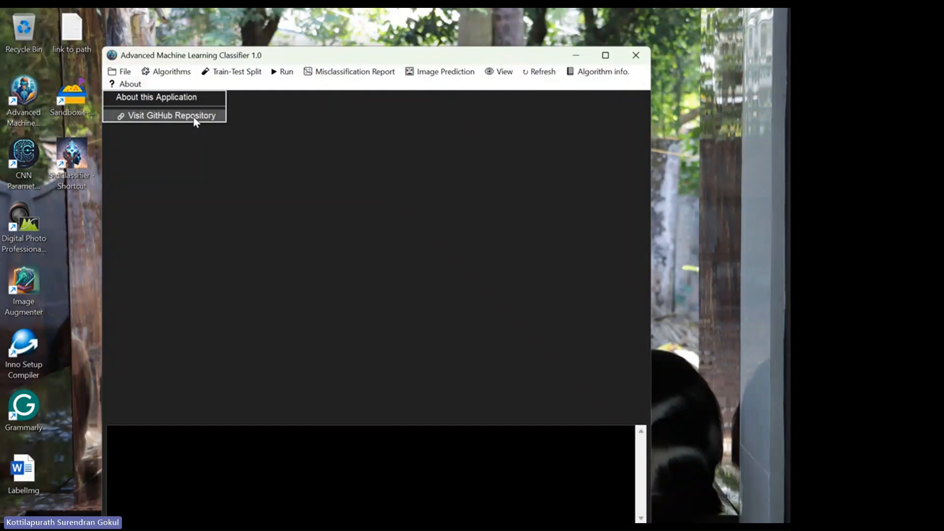
Exit the Advanced Machine Learning Classifier application.
{"action": "left_click", "coordinate": [124, 72]}
{"action": "left_click", "coordinate": [124, 72]}
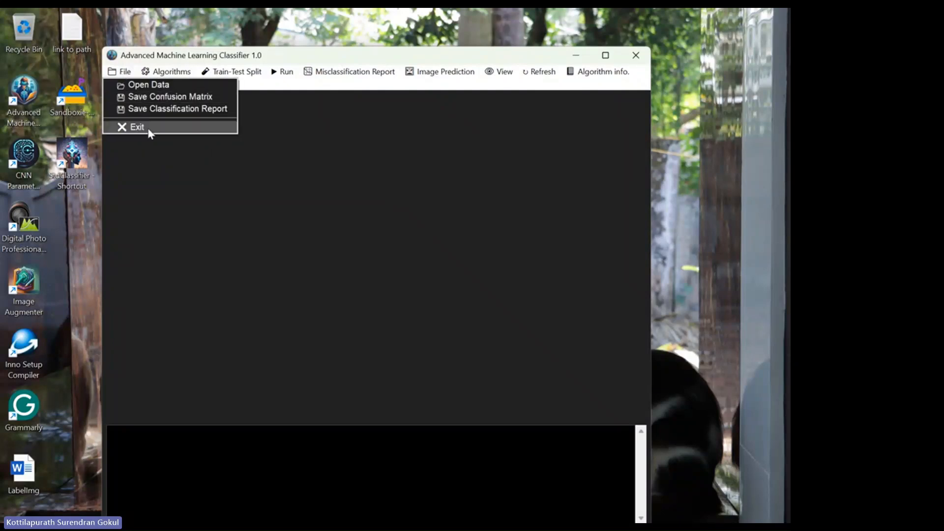